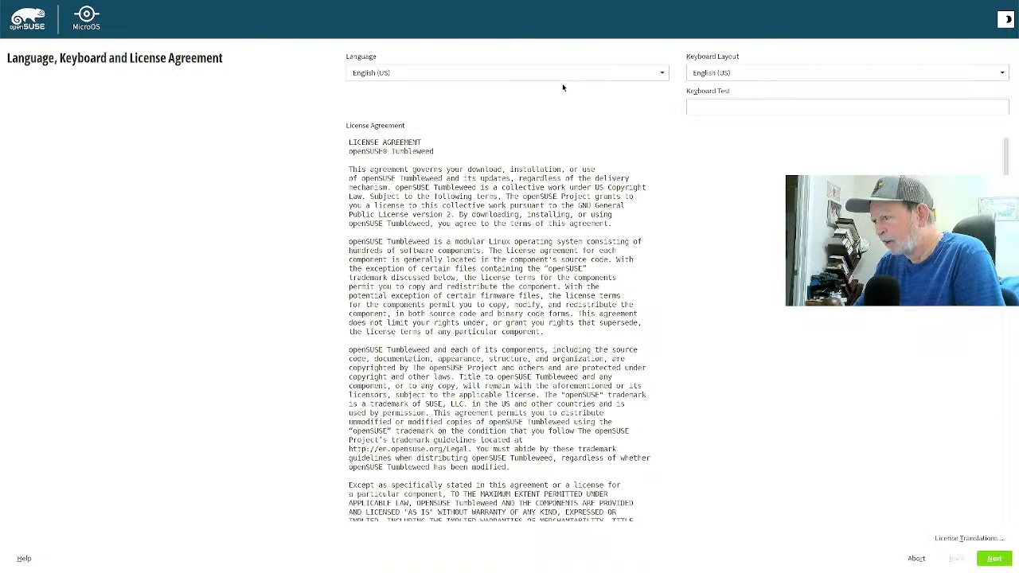
- Test the keyboard by entering "jjhhg" in the test field, then accept the language, keyboard and license page
{"action": "left_click", "coordinate": [711, 104]}
{"action": "type", "text": "jjhhg"}
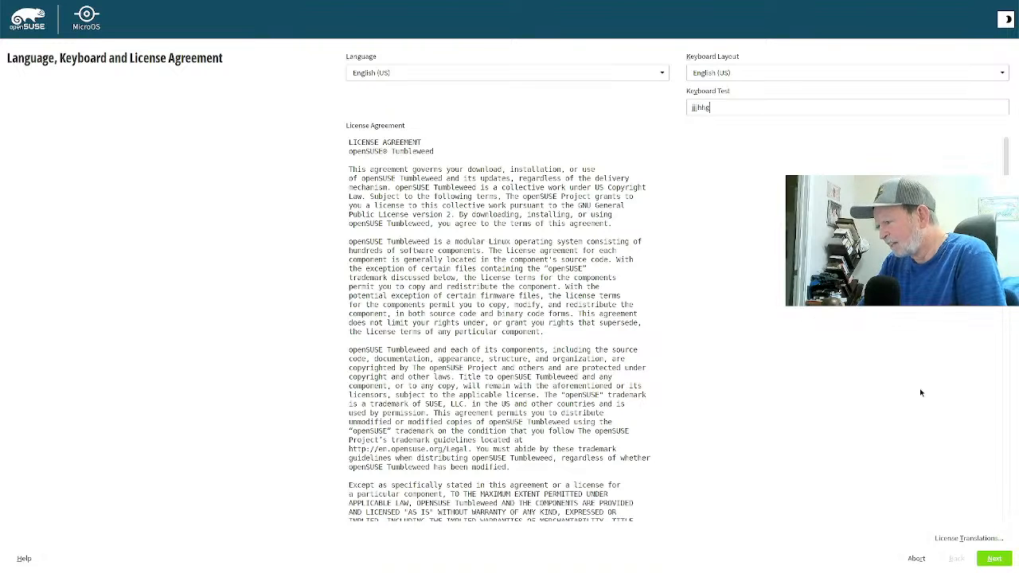
{"action": "left_click", "coordinate": [994, 558]}
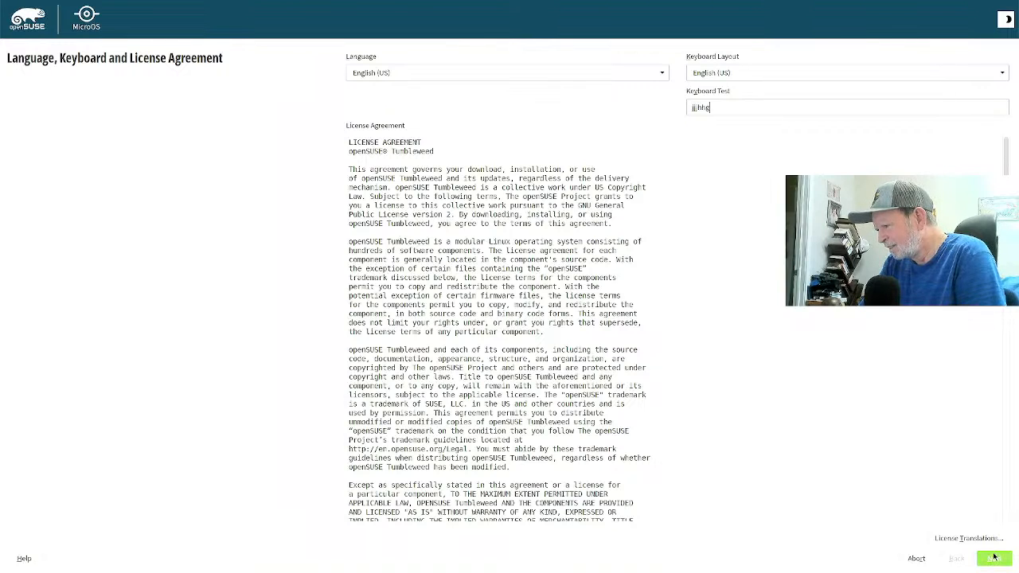
{"action": "left_click", "coordinate": [993, 559]}
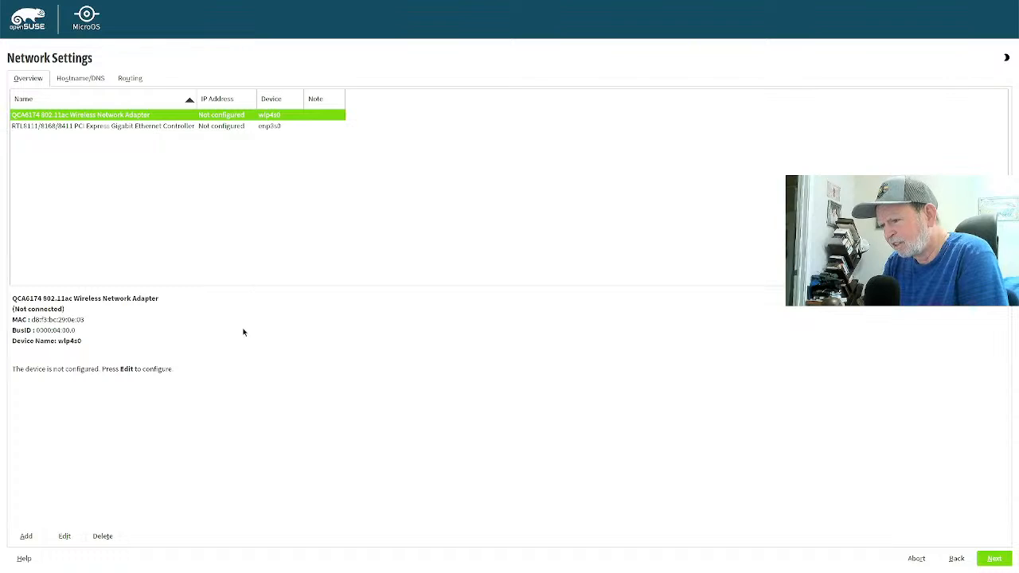
- Edit the QCA6174 802.11ac wireless adapter and enter the home Wi-Fi network name as its ESSID
{"action": "left_click", "coordinate": [63, 536]}
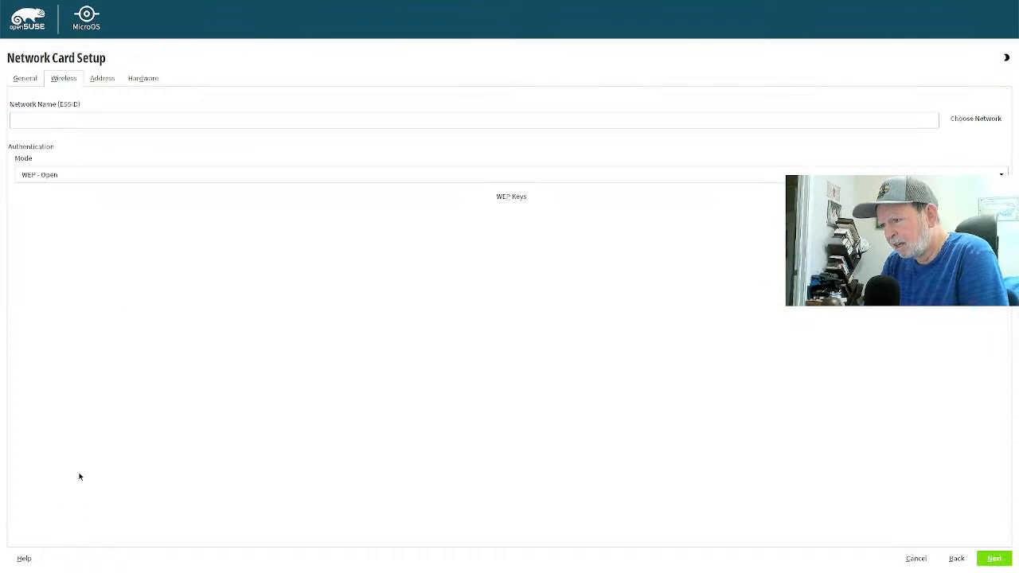
{"action": "left_click", "coordinate": [216, 118]}
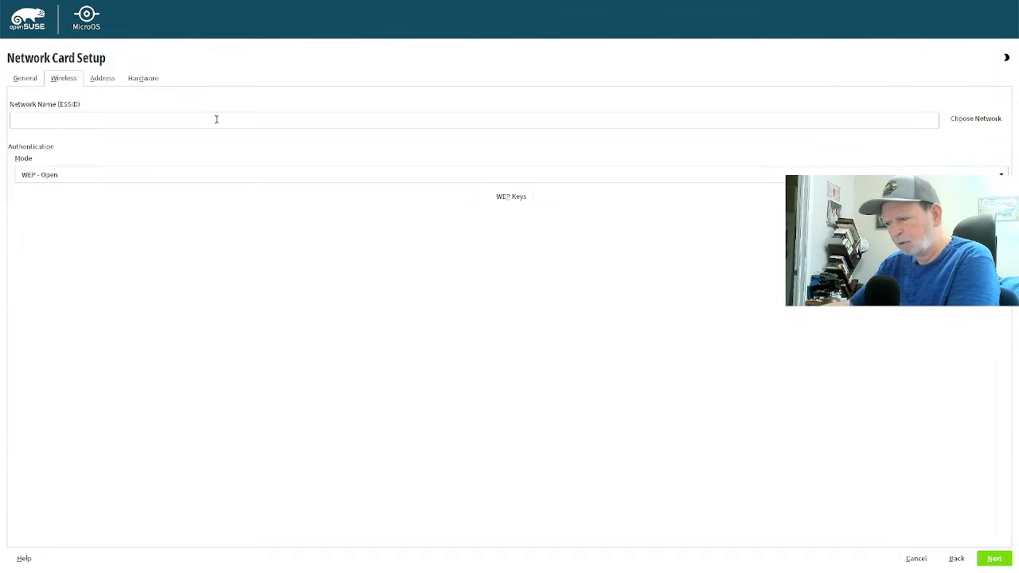
{"action": "type", "text": "C"}
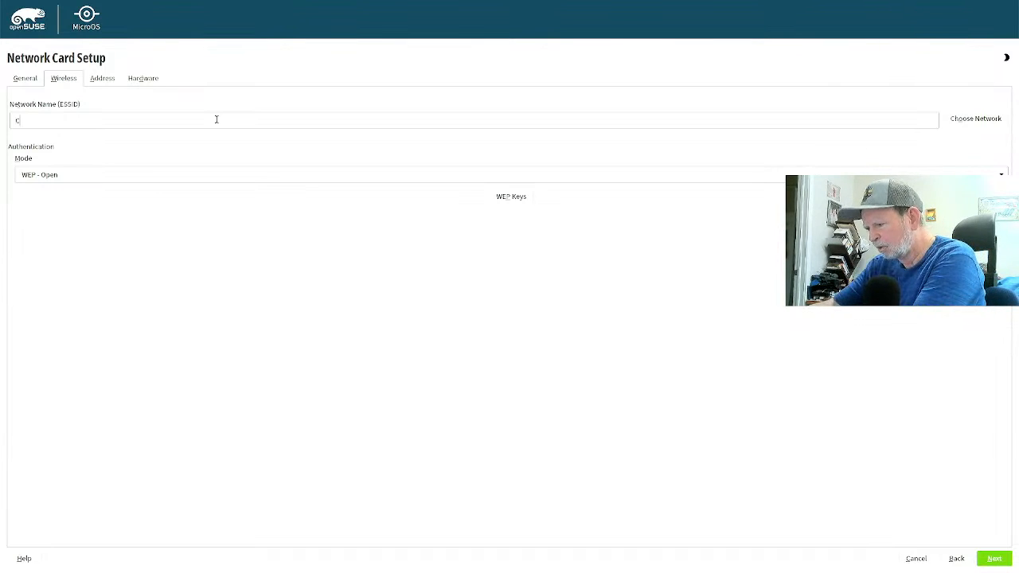
{"action": "type", "text": "opple"}
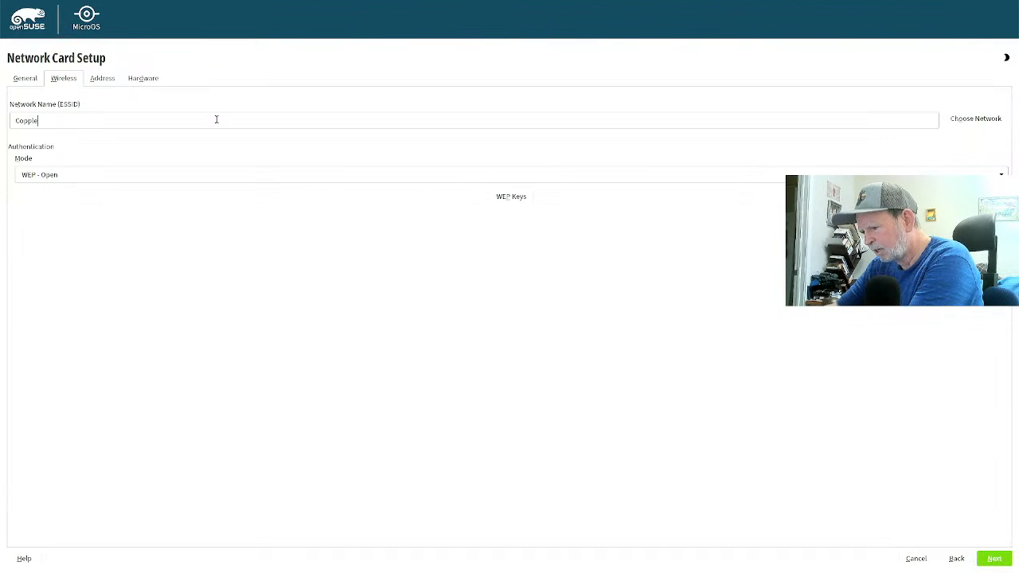
{"action": "type", "text": "Fam"}
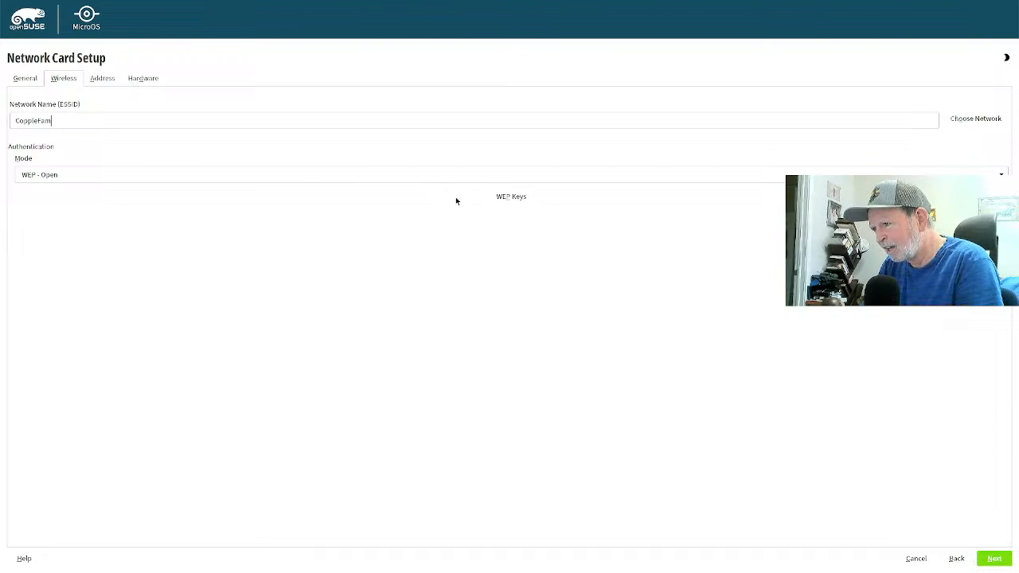
- Set the wireless authentication mode to WPA-PSK ("home"), enter the Wi-Fi password and accept the network settings
{"action": "left_click", "coordinate": [418, 176]}
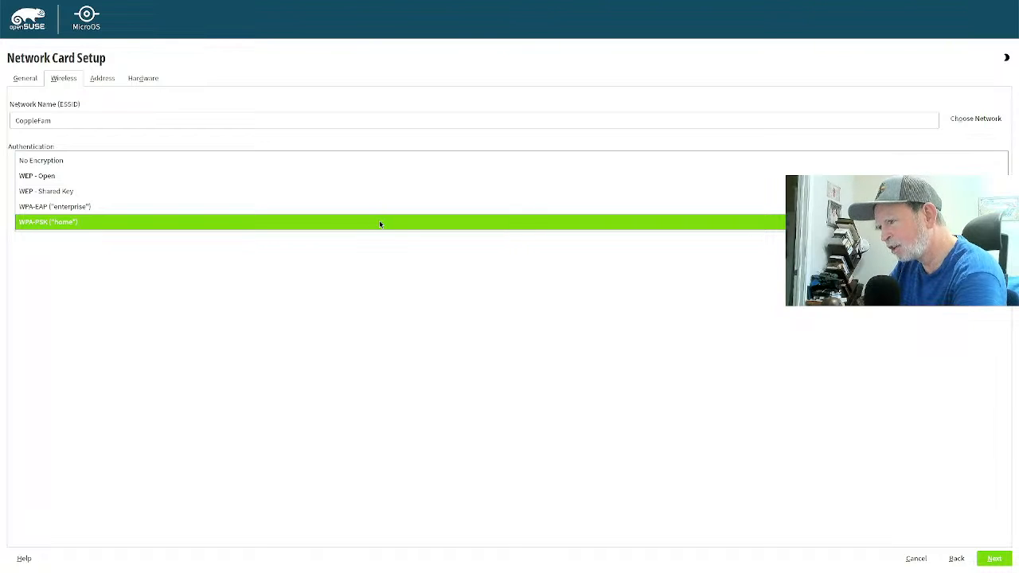
{"action": "left_click", "coordinate": [380, 224]}
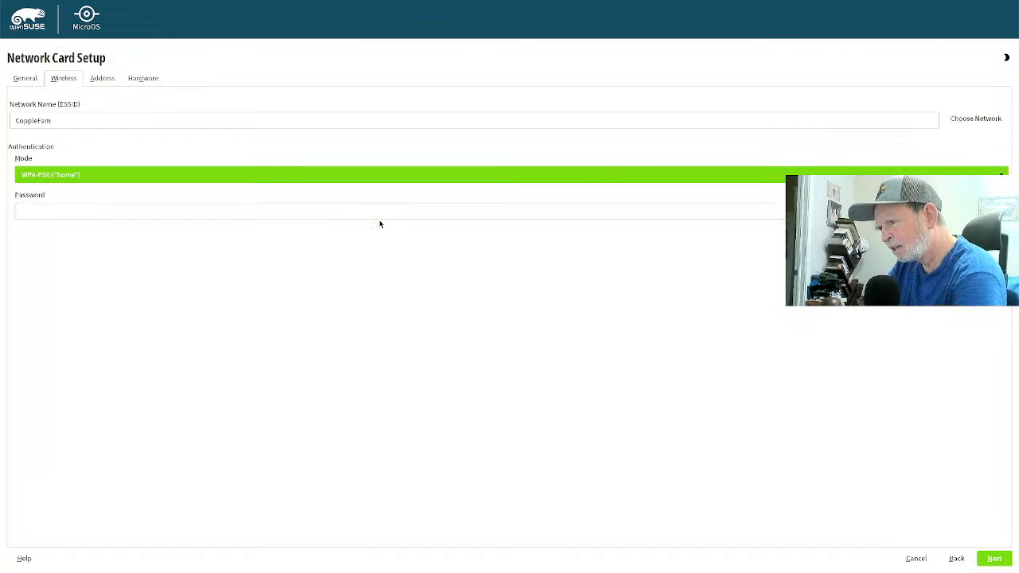
{"action": "left_click", "coordinate": [357, 211]}
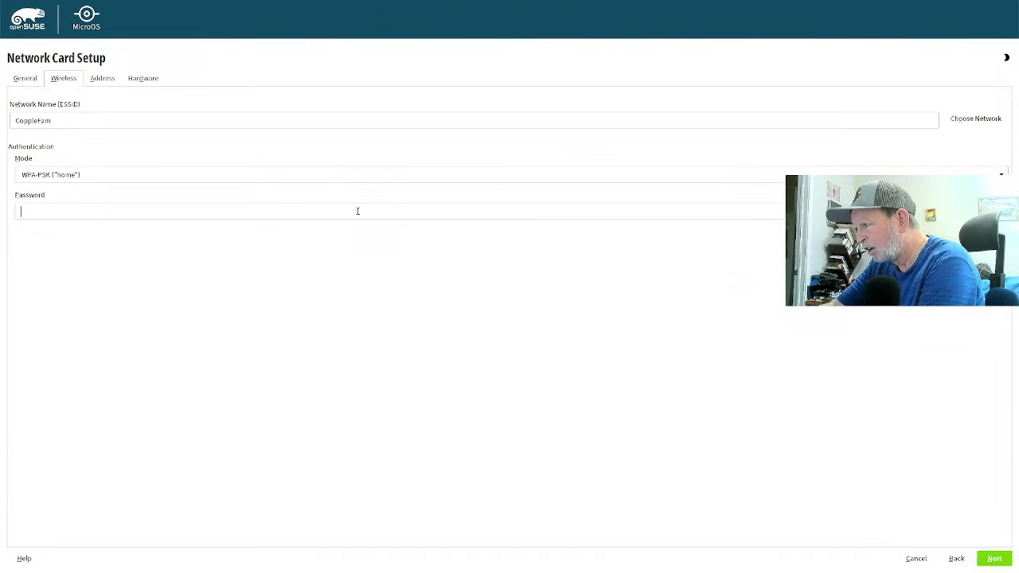
{"action": "type", "text": "*"}
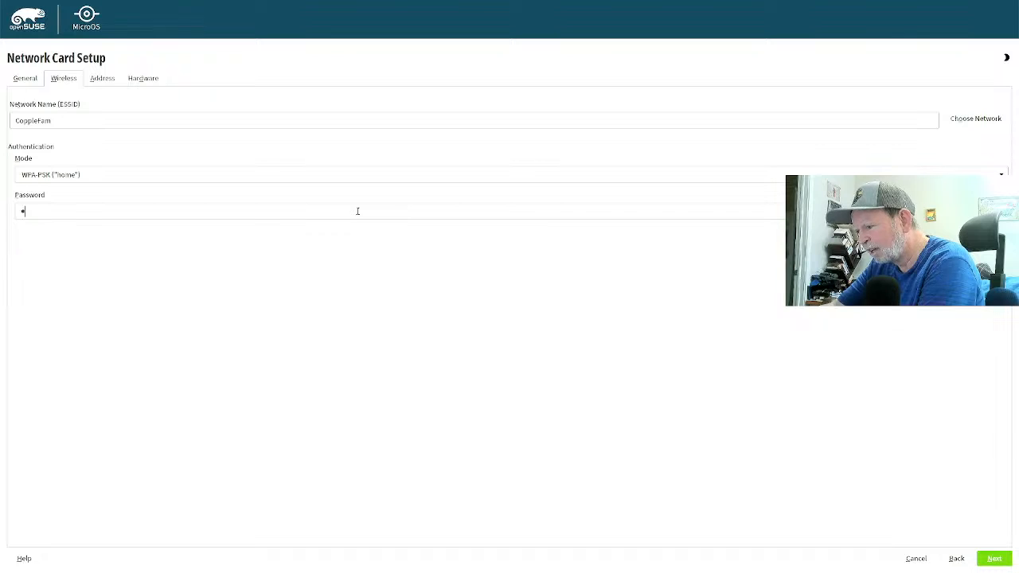
{"action": "type", "text": "*"}
{"action": "key", "text": "BackSpace"}
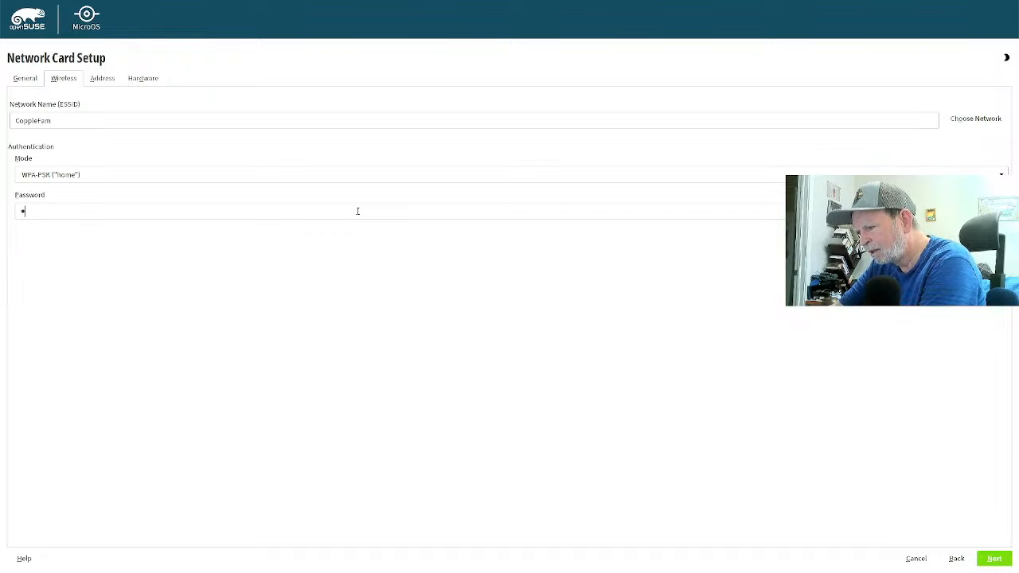
{"action": "type", "text": "**"}
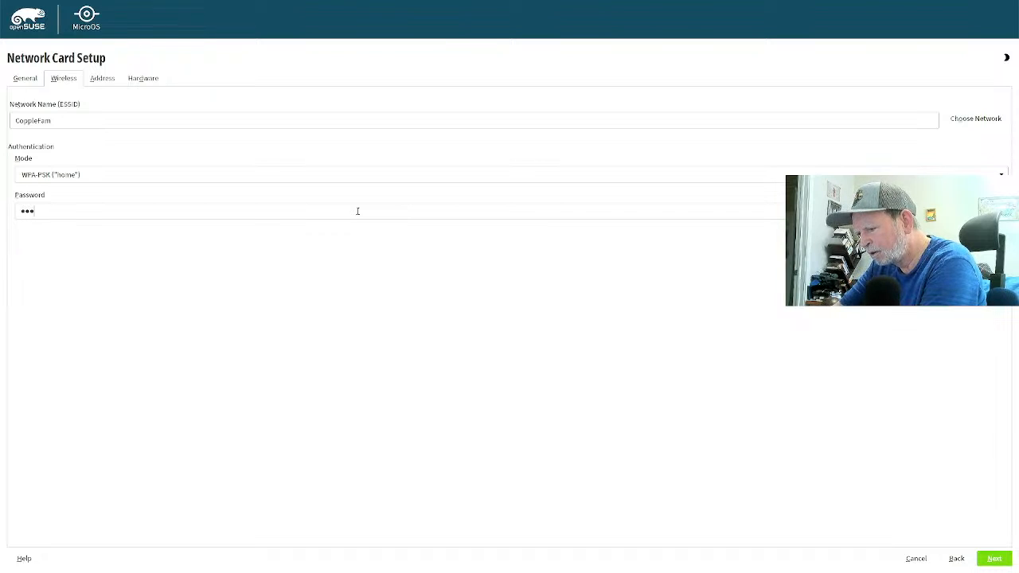
{"action": "type", "text": "****"}
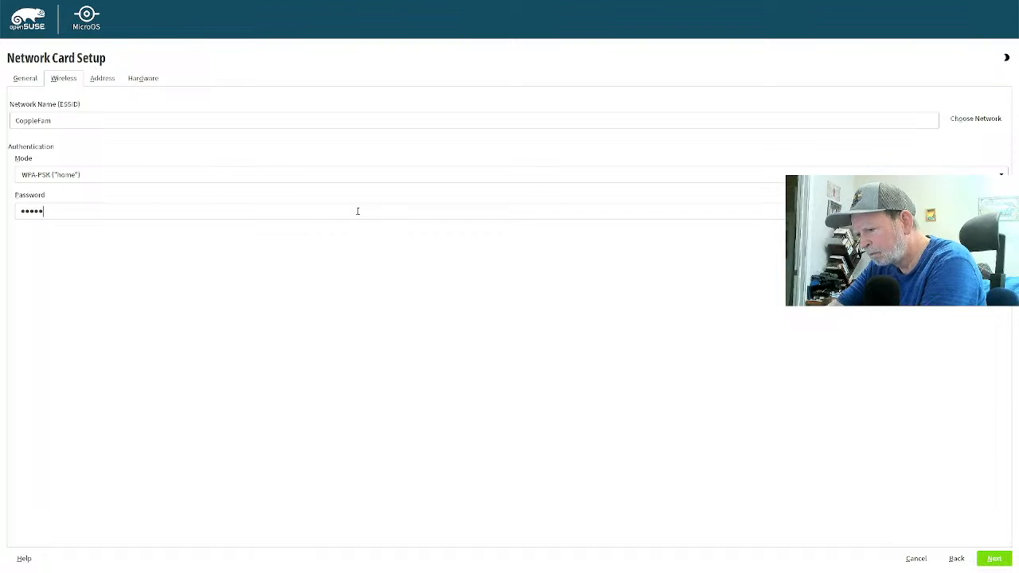
{"action": "key", "text": "BackSpace"}
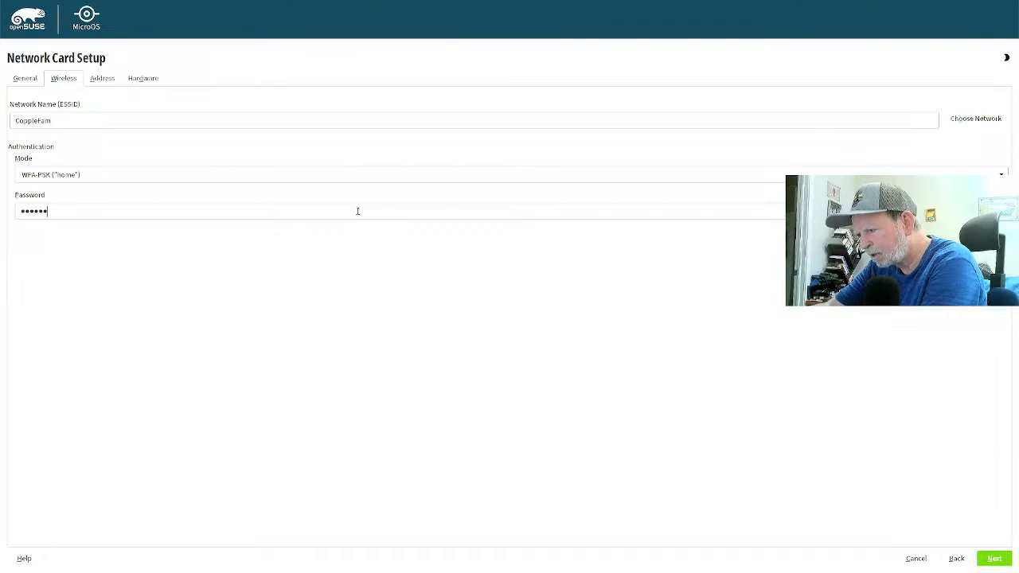
{"action": "type", "text": "*****"}
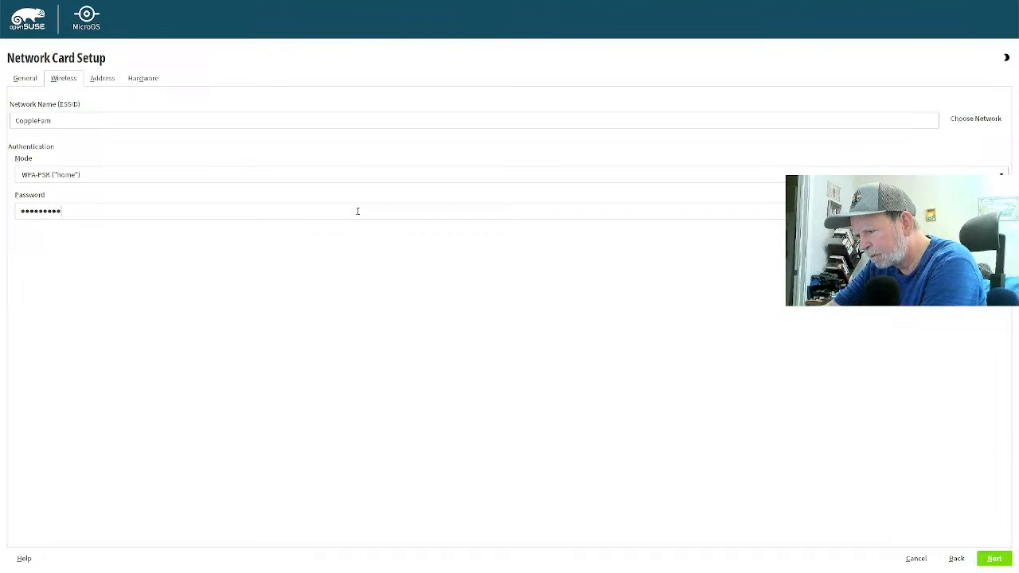
{"action": "type", "text": "*"}
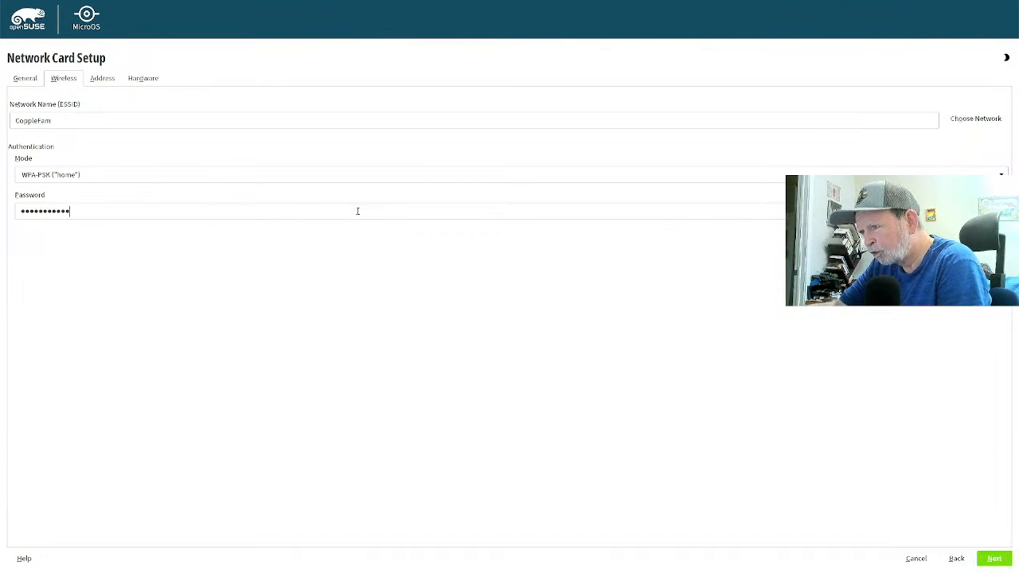
{"action": "key", "text": "Return"}
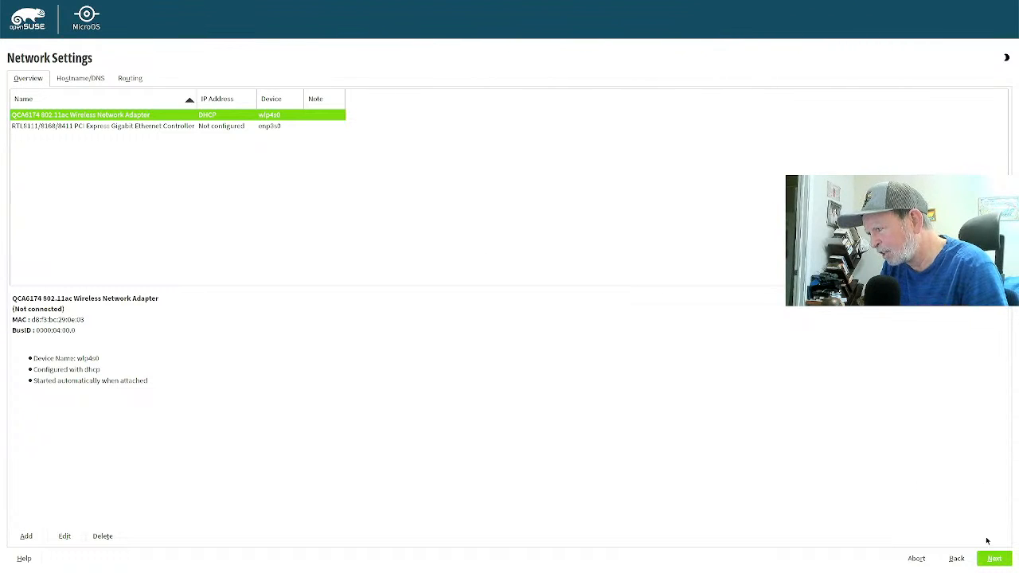
{"action": "left_click", "coordinate": [989, 561]}
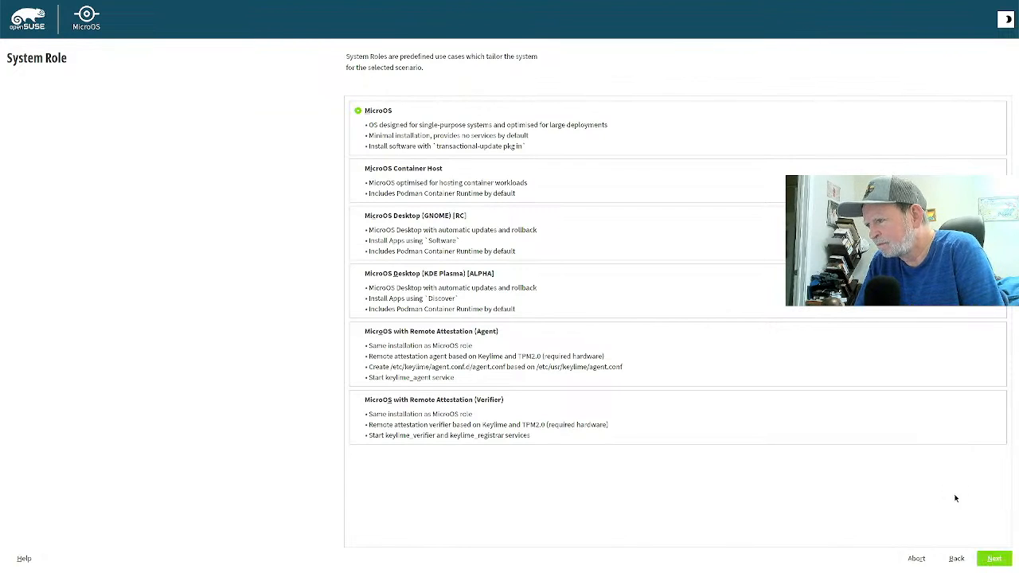
- Choose the MicroOS Desktop (KDE Plasma) [ALPHA] system role and accept the default NTP server
{"action": "left_click", "coordinate": [357, 276]}
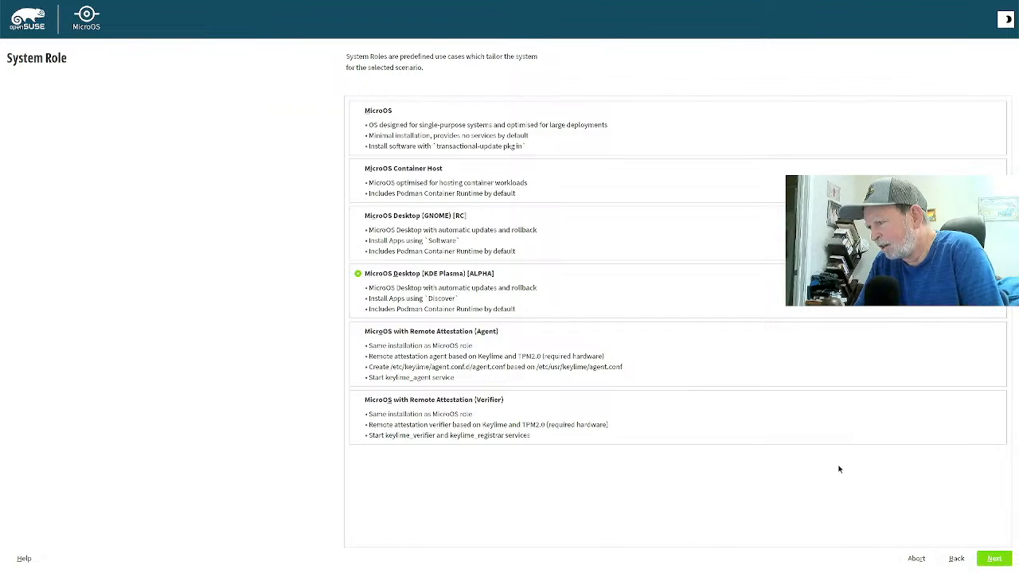
{"action": "left_click", "coordinate": [991, 559]}
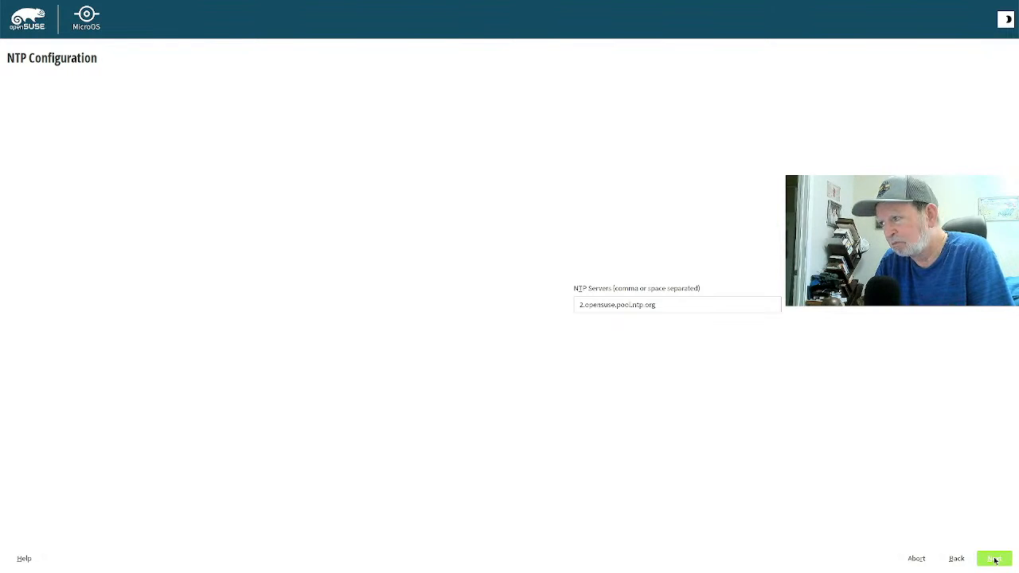
{"action": "left_click", "coordinate": [994, 560]}
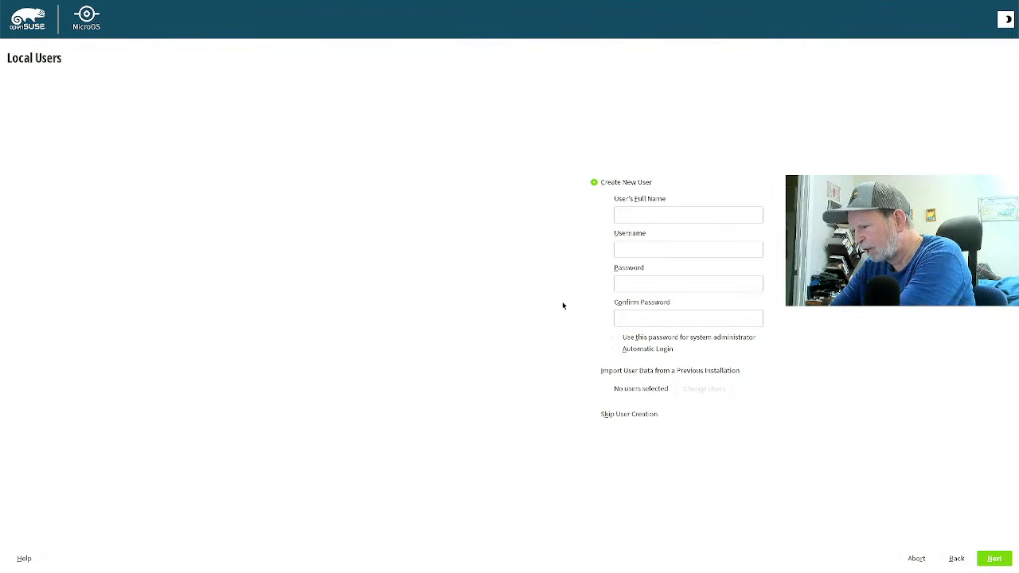
- Enter the new local user's full name and keep the suggested username
{"action": "type", "text": "R"}
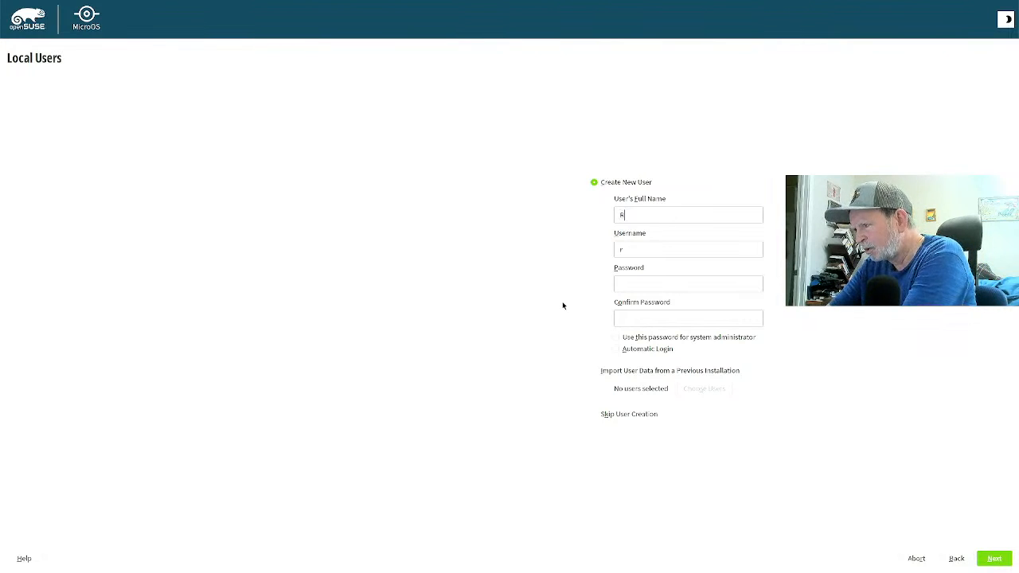
{"action": "type", "text": "ick C"}
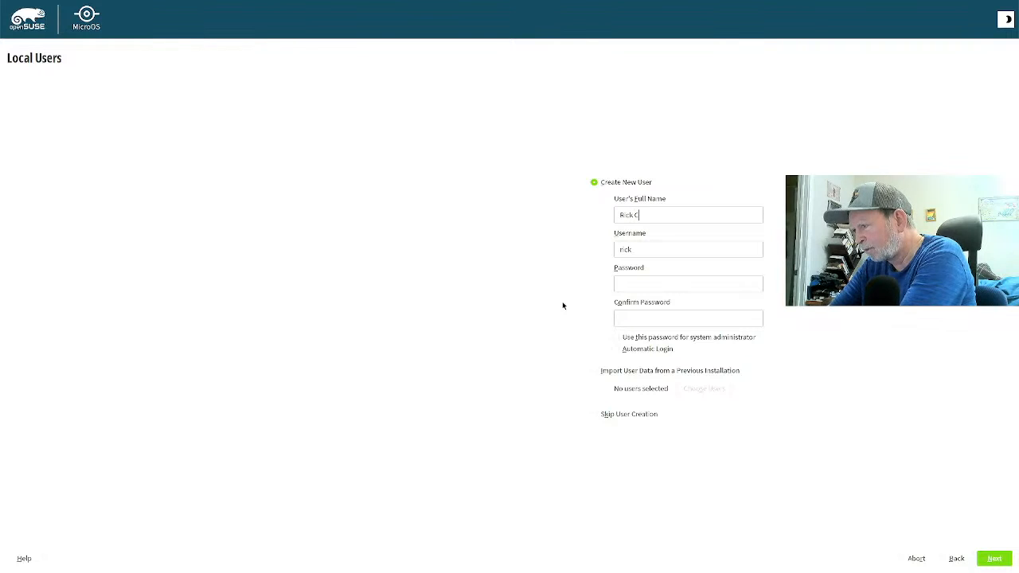
{"action": "type", "text": "opple"}
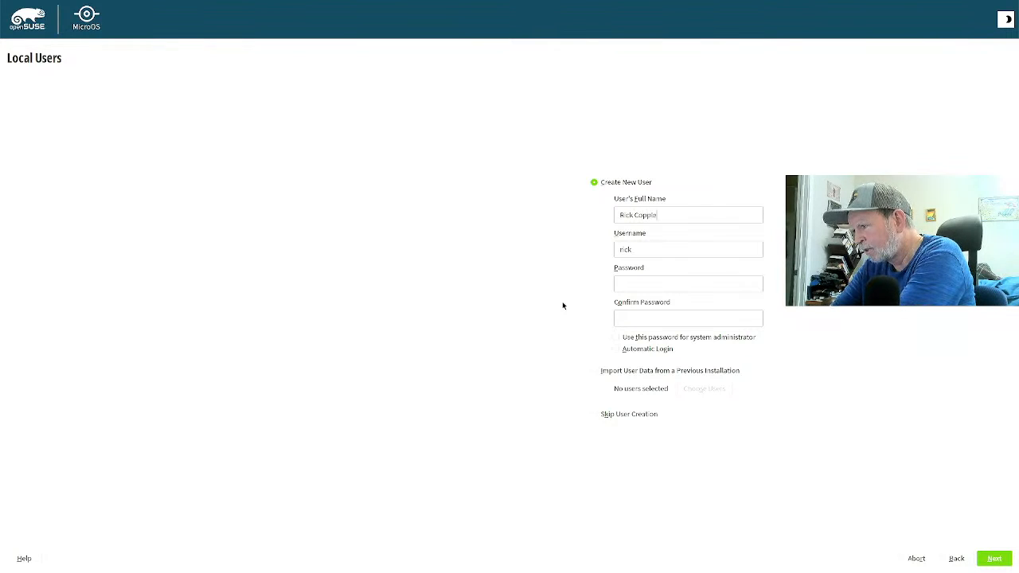
{"action": "key", "text": "Tab"}
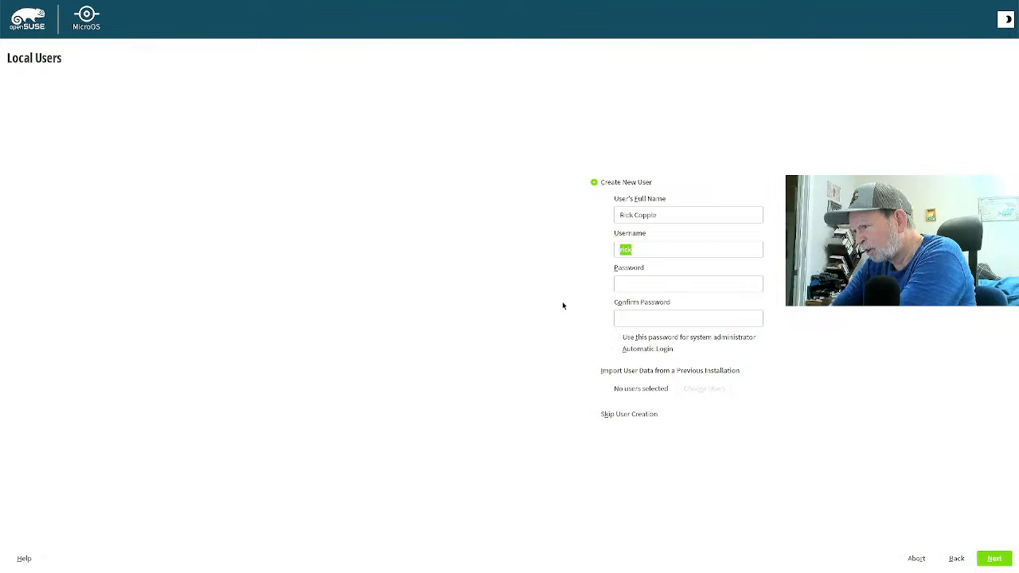
{"action": "key", "text": "Tab"}
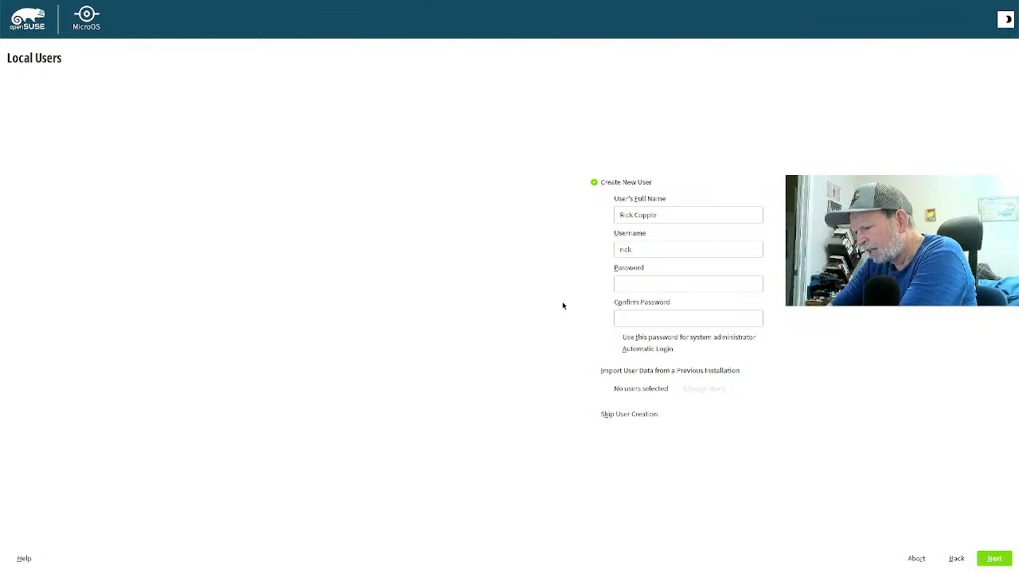
- Enter and confirm the user's password, use it for the system administrator too, and submit the local user settings
{"action": "type", "text": "**********"}
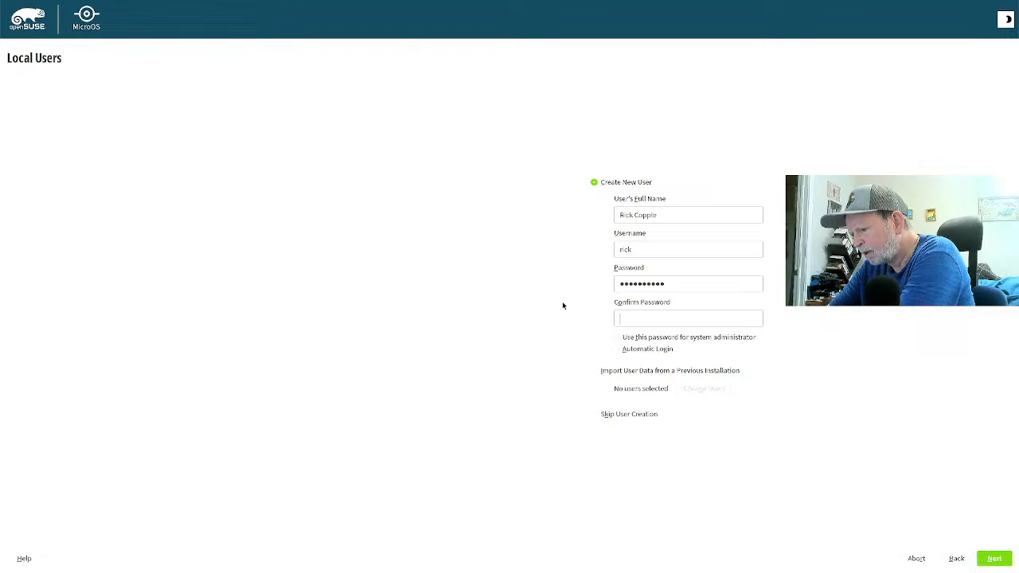
{"action": "key", "text": "Tab"}
{"action": "type", "text": "*****"}
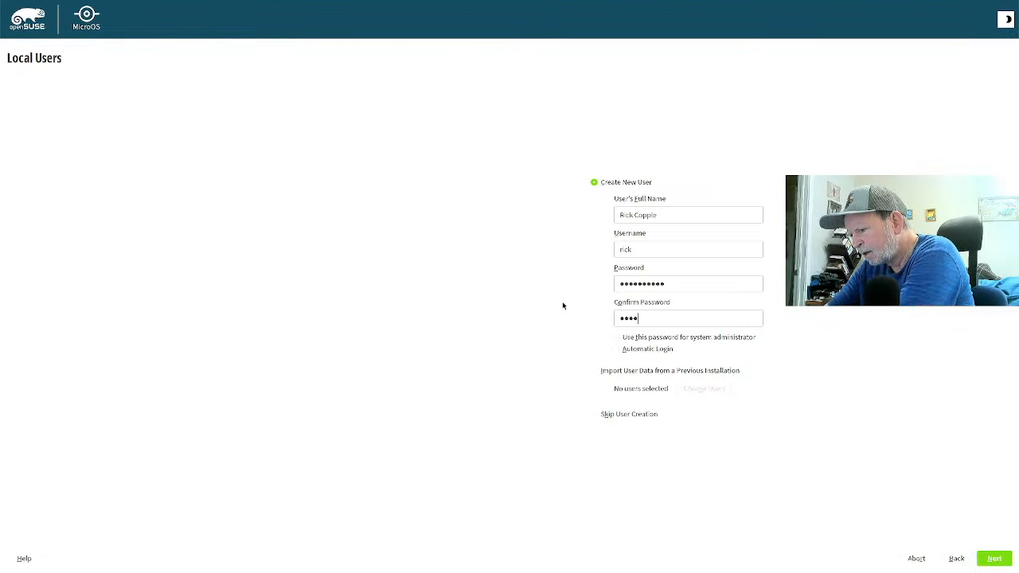
{"action": "type", "text": "*"}
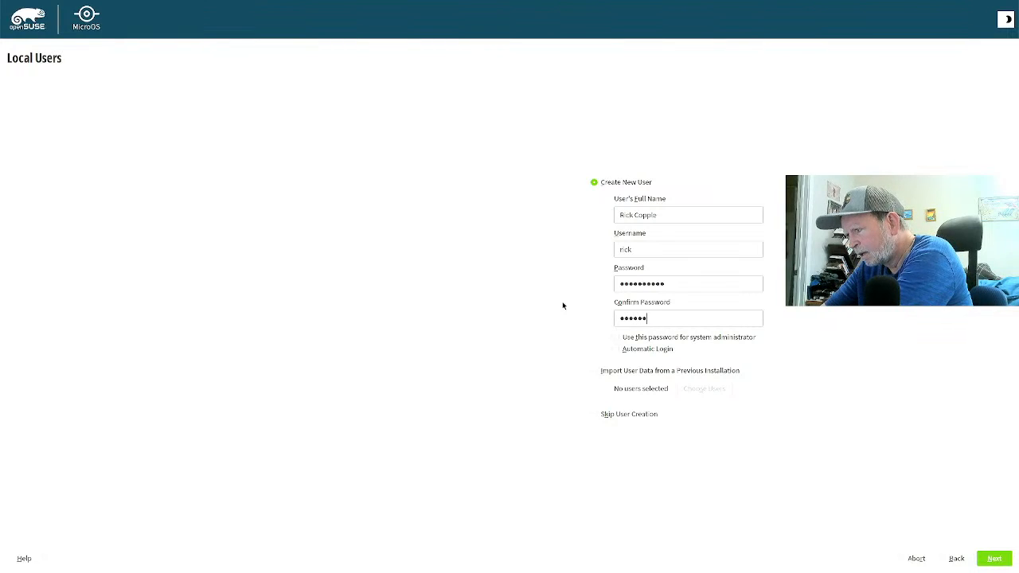
{"action": "type", "text": "****"}
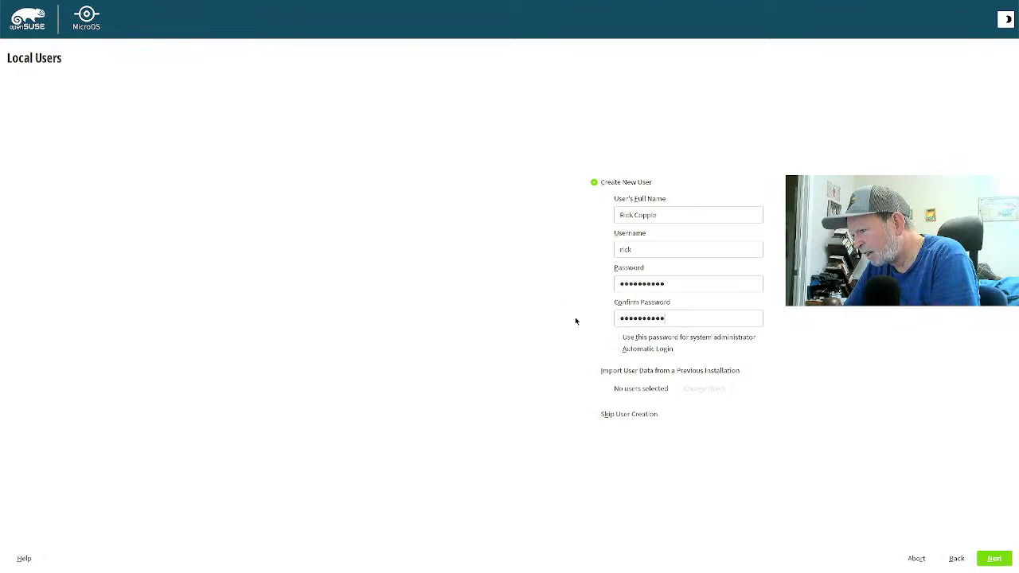
{"action": "left_click", "coordinate": [611, 335]}
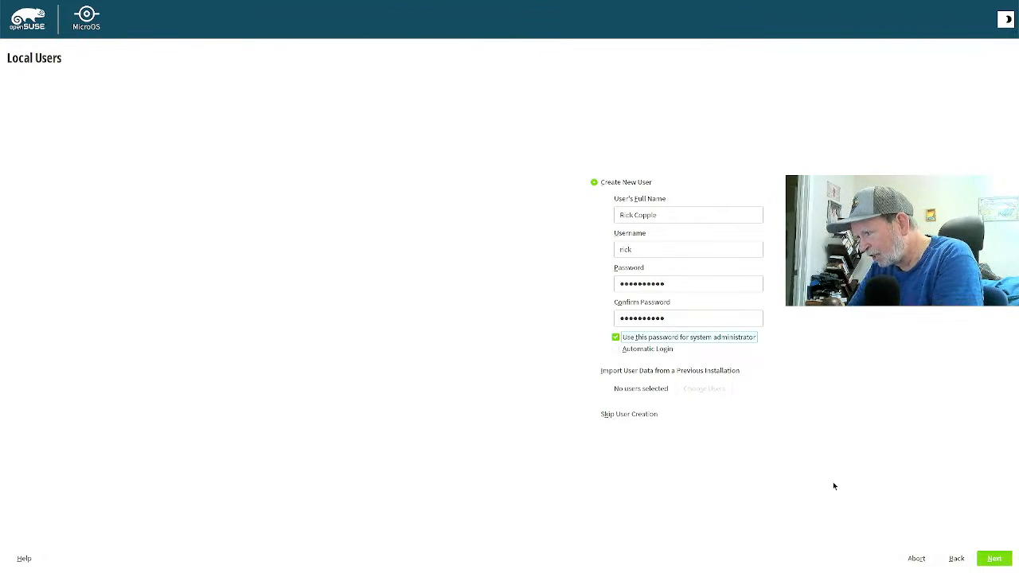
{"action": "left_click", "coordinate": [990, 557]}
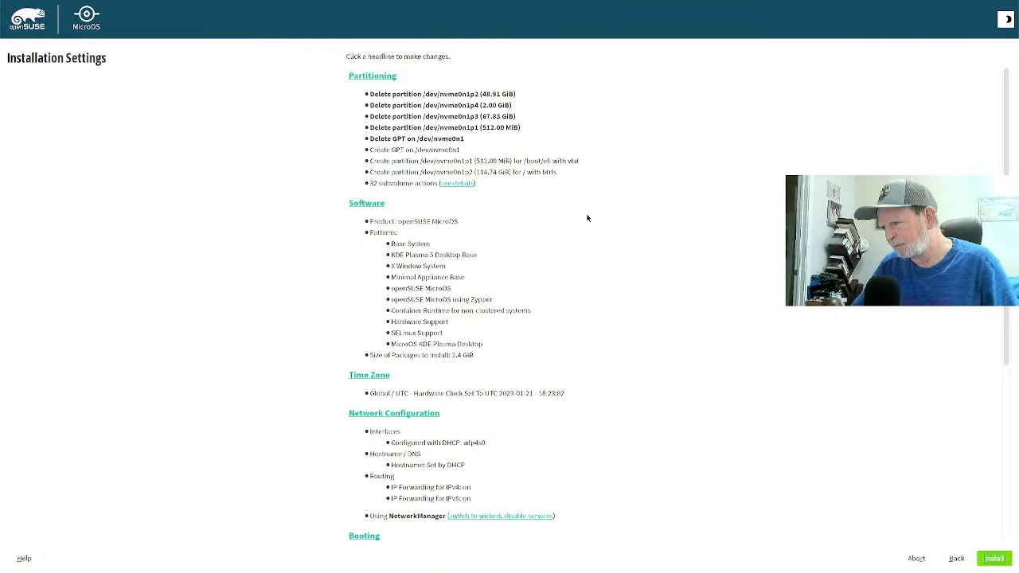
- Set the installer's time zone to Western Australia (Perth) in the Australia region and accept it
{"action": "scroll", "coordinate": [586, 217], "scroll_direction": "down", "scroll_amount": 3}
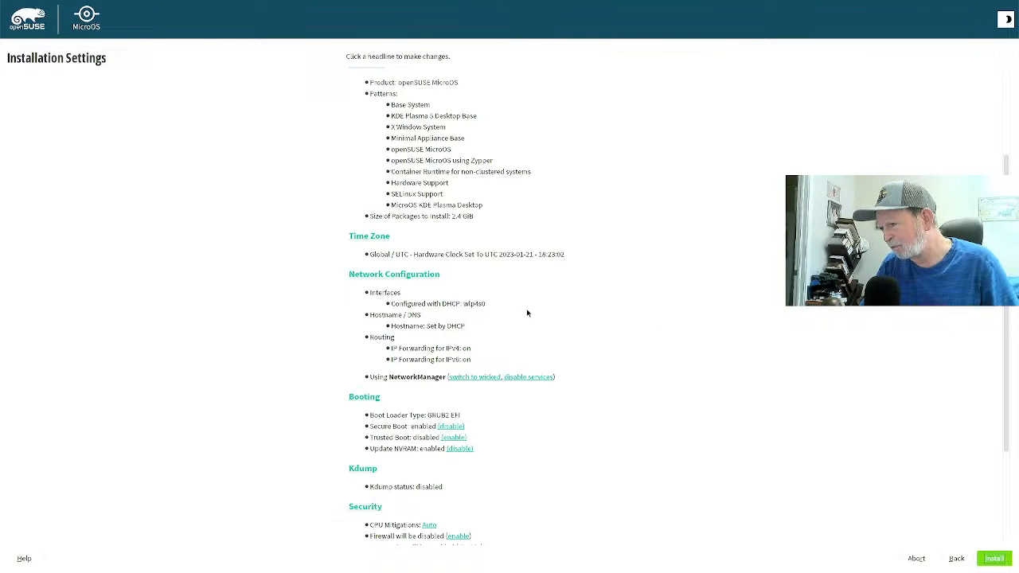
{"action": "left_click", "coordinate": [362, 236]}
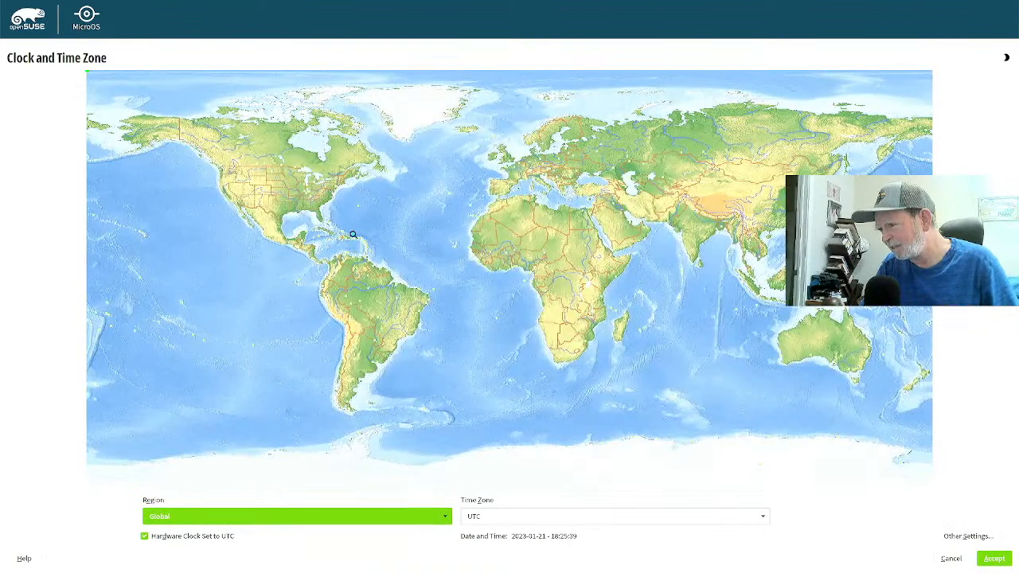
{"action": "left_click", "coordinate": [267, 193]}
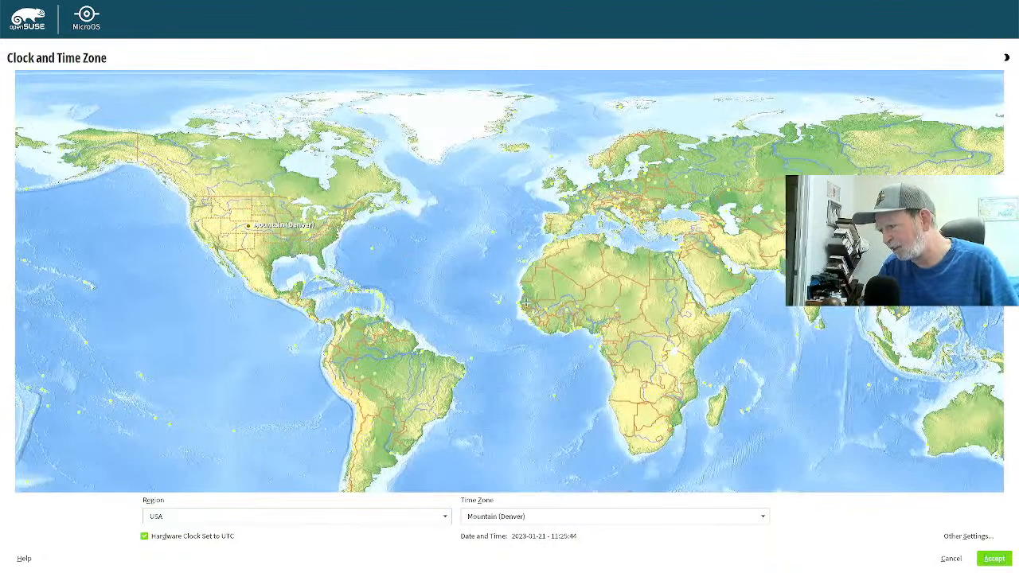
{"action": "left_click", "coordinate": [875, 460]}
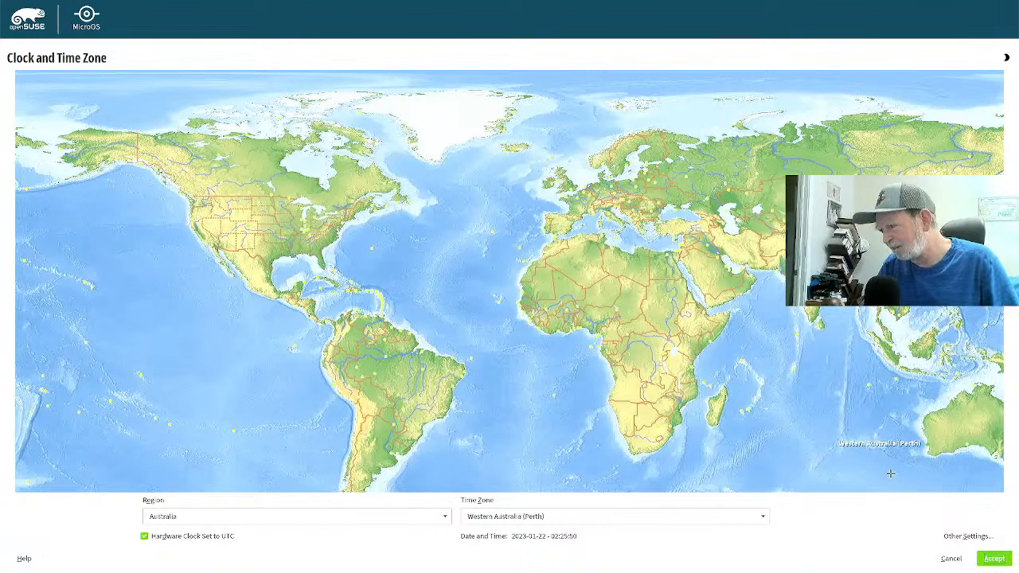
{"action": "left_click", "coordinate": [991, 558]}
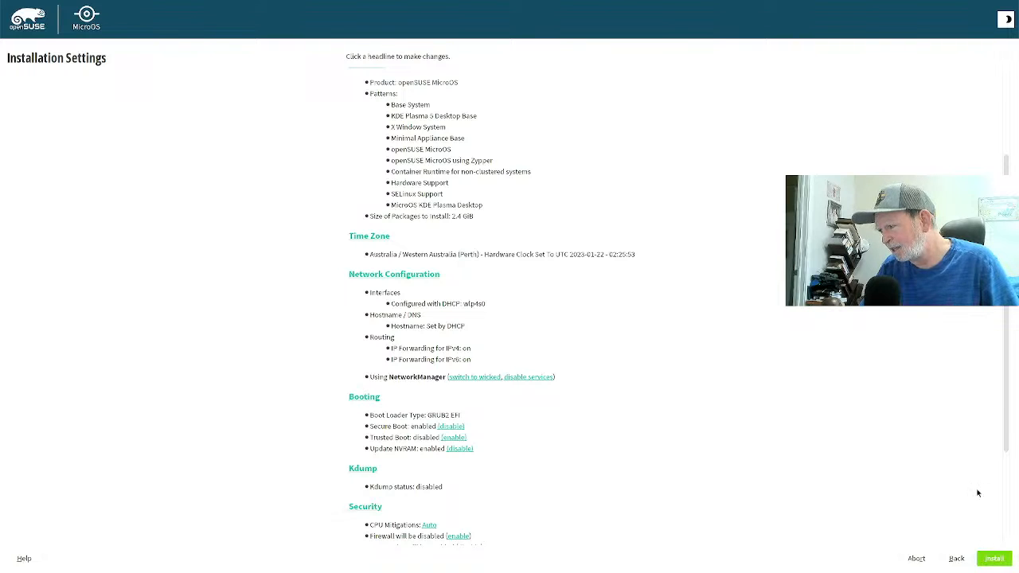
- Start the MicroOS installation with the current settings, confirm the disk changes, and reboot when it completes
{"action": "scroll", "coordinate": [960, 468], "scroll_direction": "up", "scroll_amount": 3}
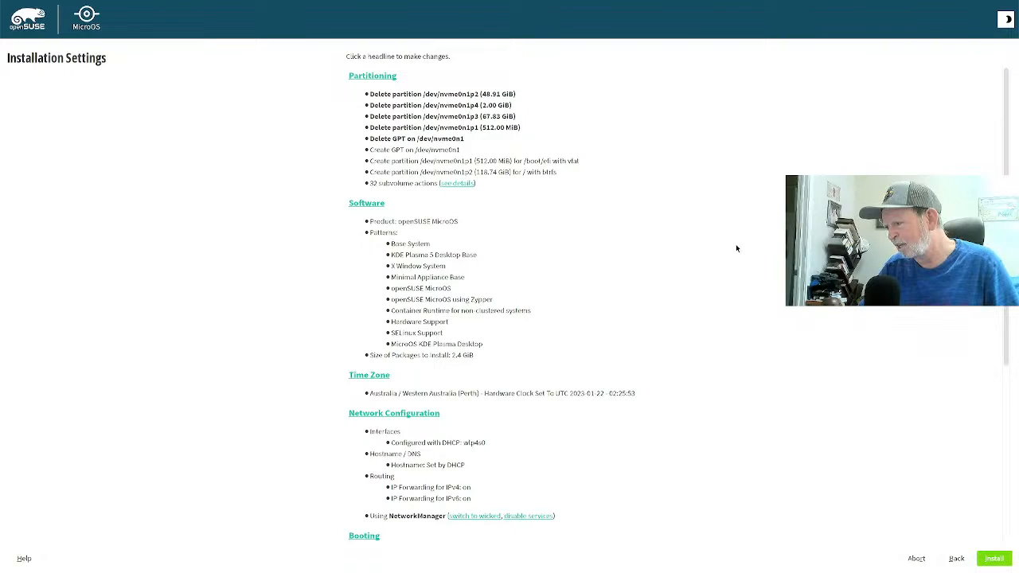
{"action": "left_click", "coordinate": [990, 560]}
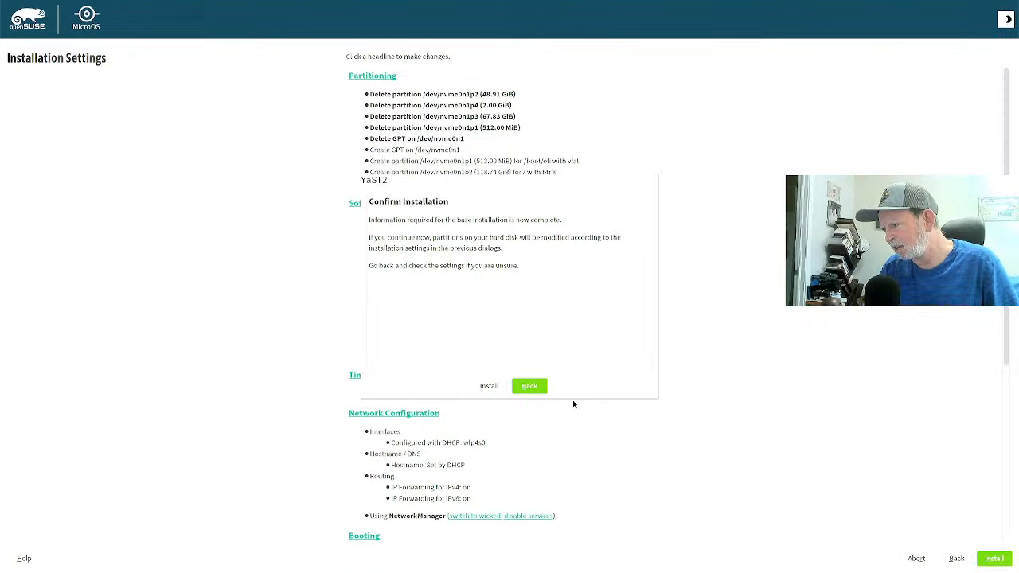
{"action": "left_click", "coordinate": [489, 385]}
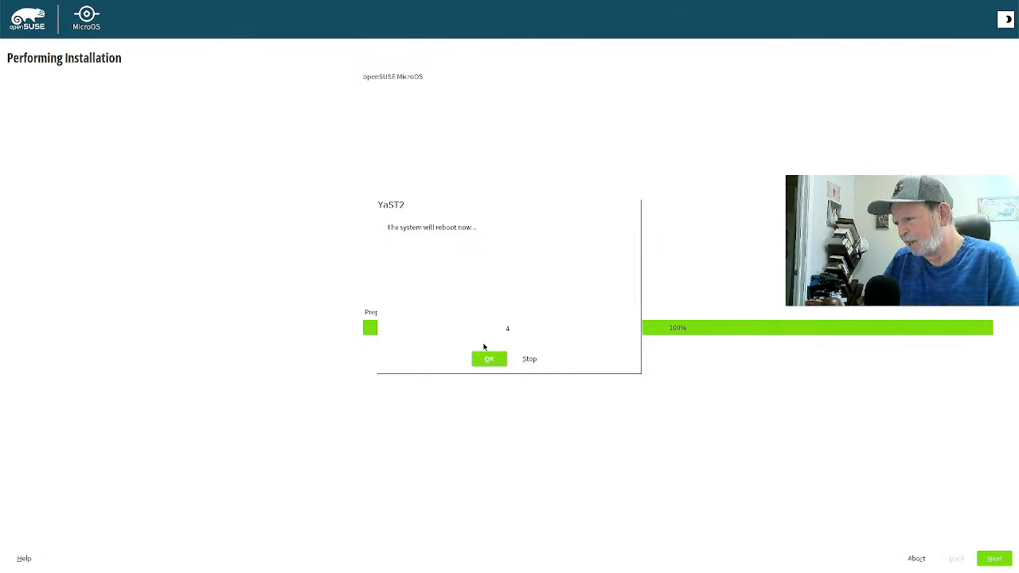
{"action": "left_click", "coordinate": [490, 359]}
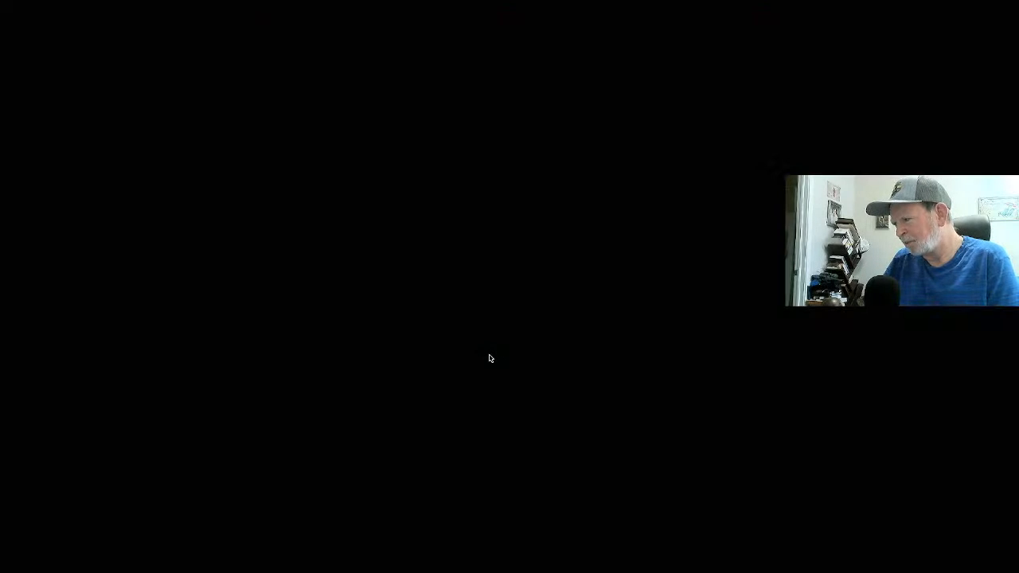
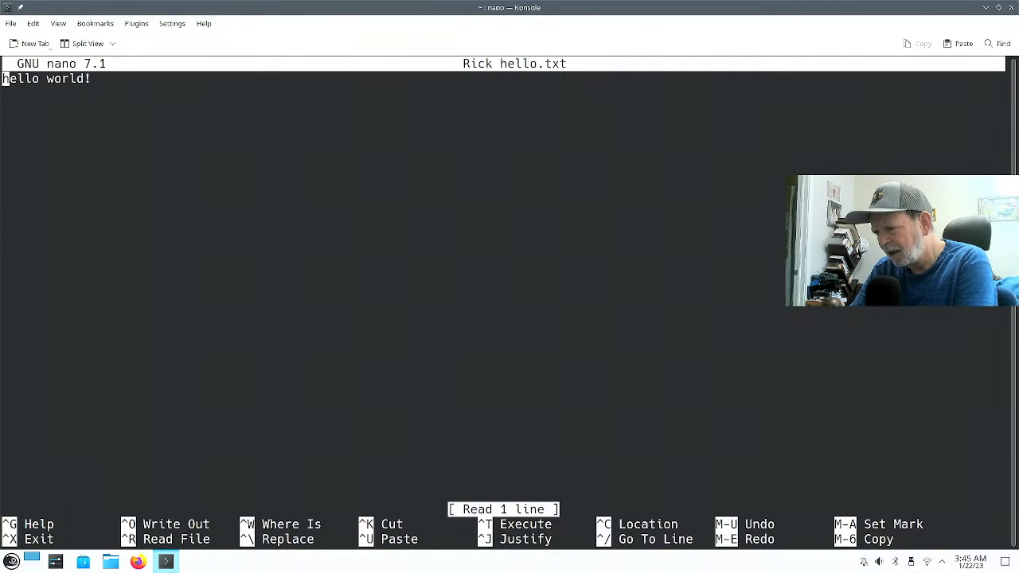
- Exit the nano editor and close the terminal window
{"action": "key", "text": "ctrl+x"}
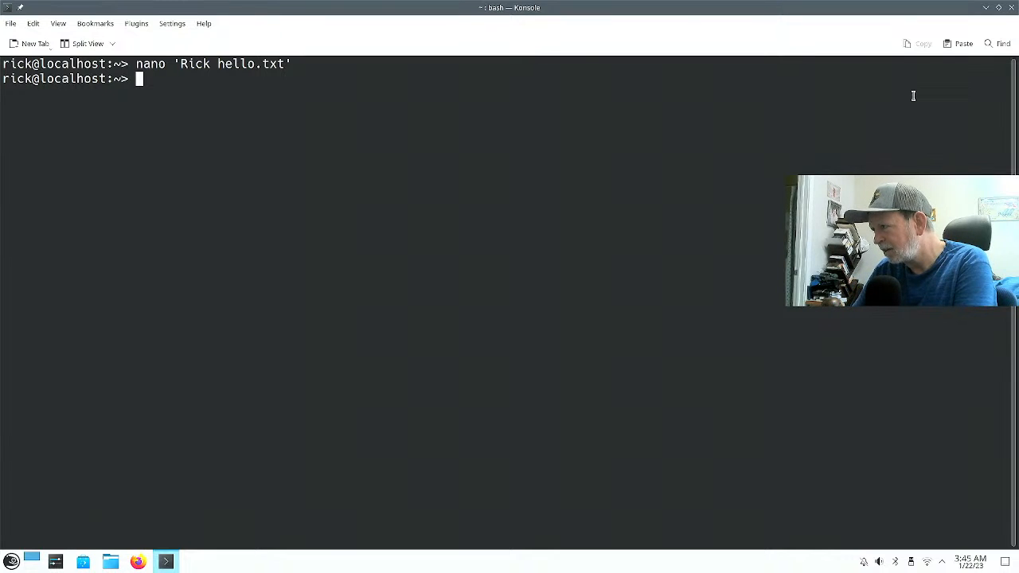
{"action": "left_click", "coordinate": [1011, 8]}
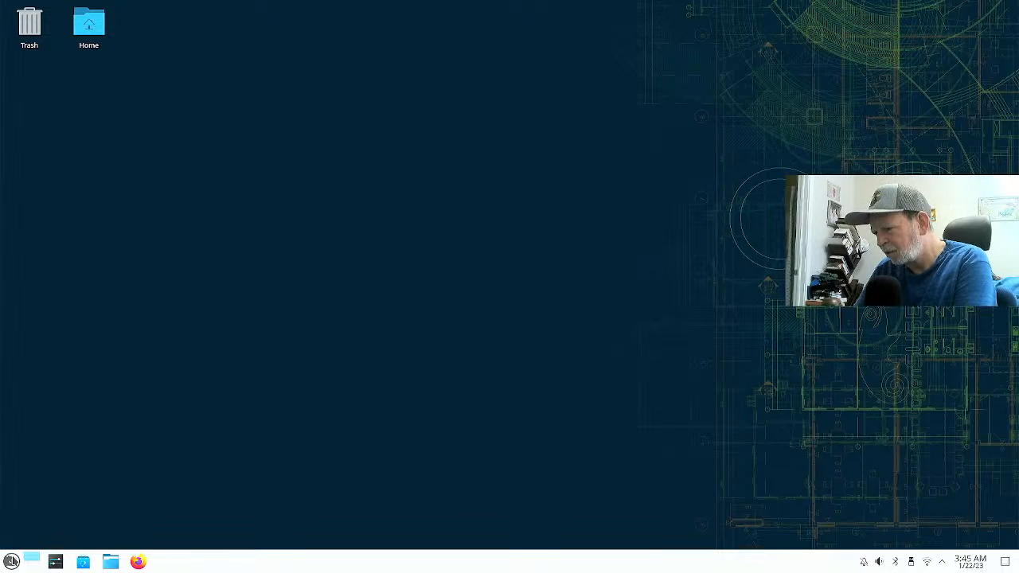
- Open the Global Theme appearance settings in System Settings
{"action": "left_click", "coordinate": [12, 562]}
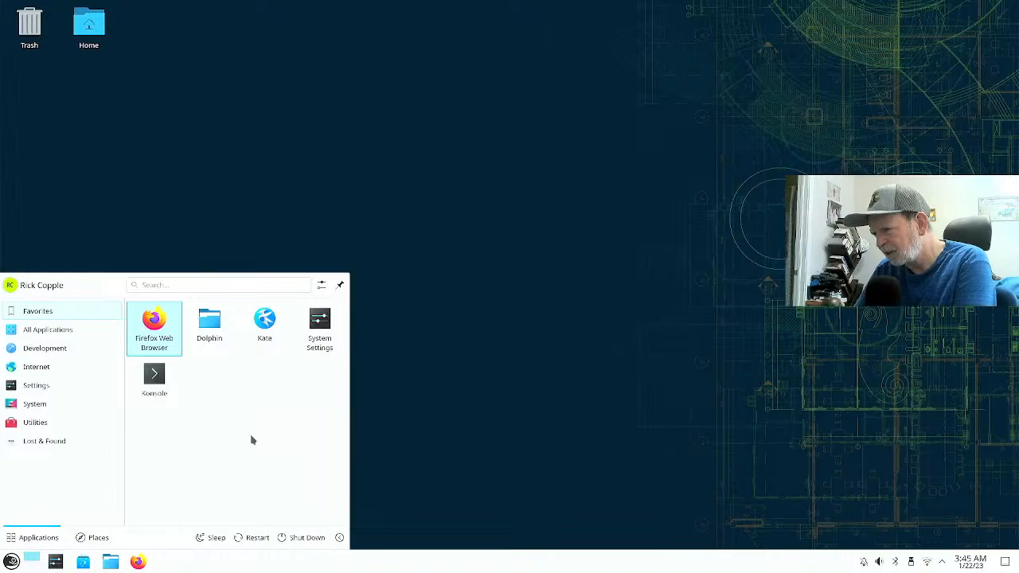
{"action": "left_click", "coordinate": [325, 330]}
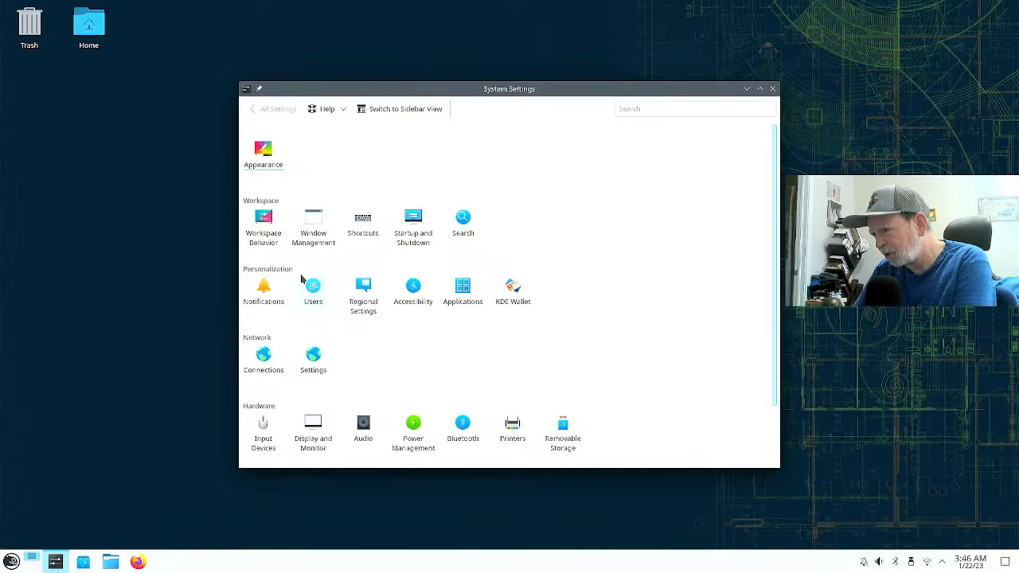
{"action": "left_click", "coordinate": [266, 155]}
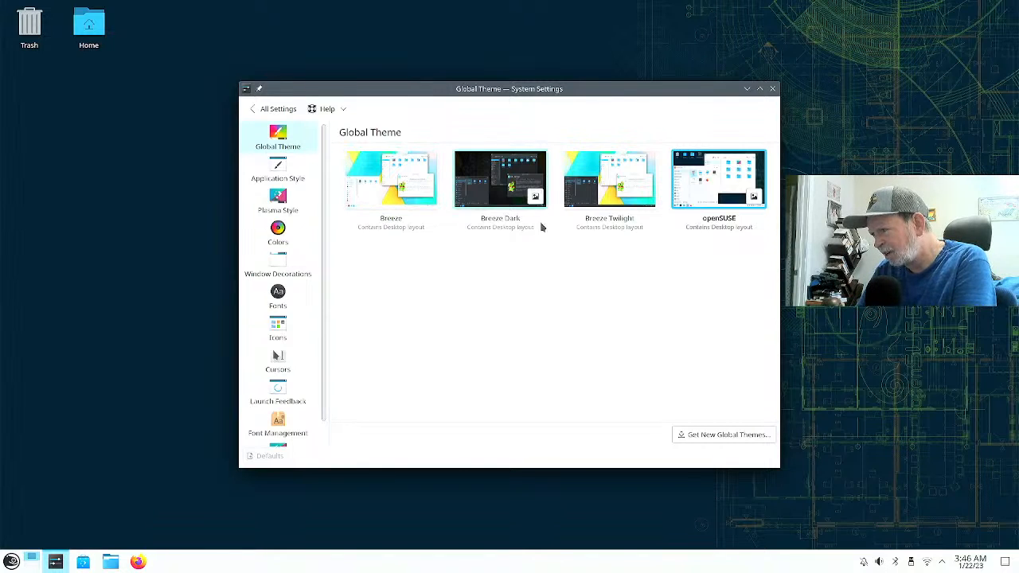
- Try out the Breeze Twilight and Breeze Dark global themes in turn, applying only their appearance settings
{"action": "left_click", "coordinate": [606, 187]}
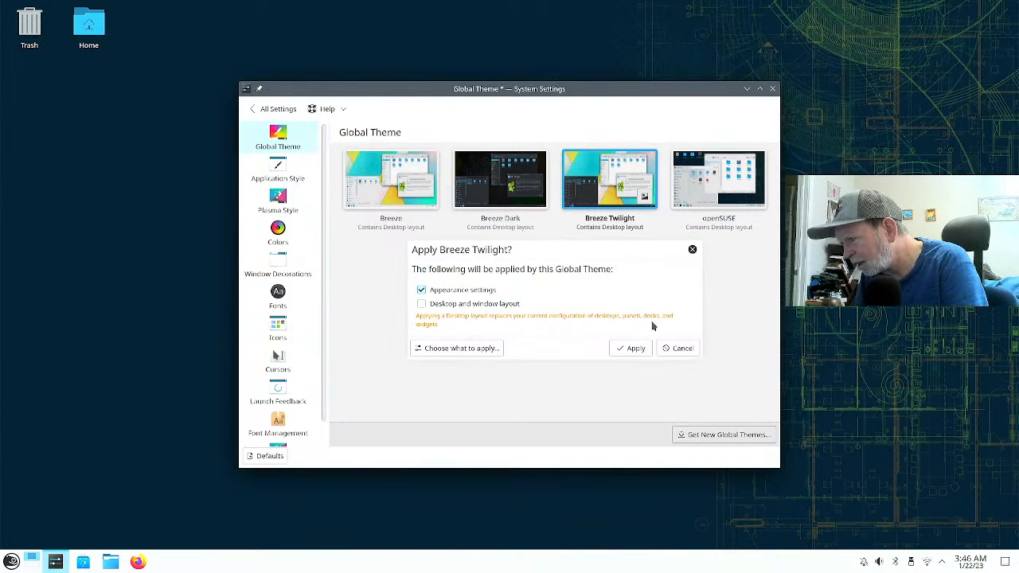
{"action": "left_click", "coordinate": [646, 348]}
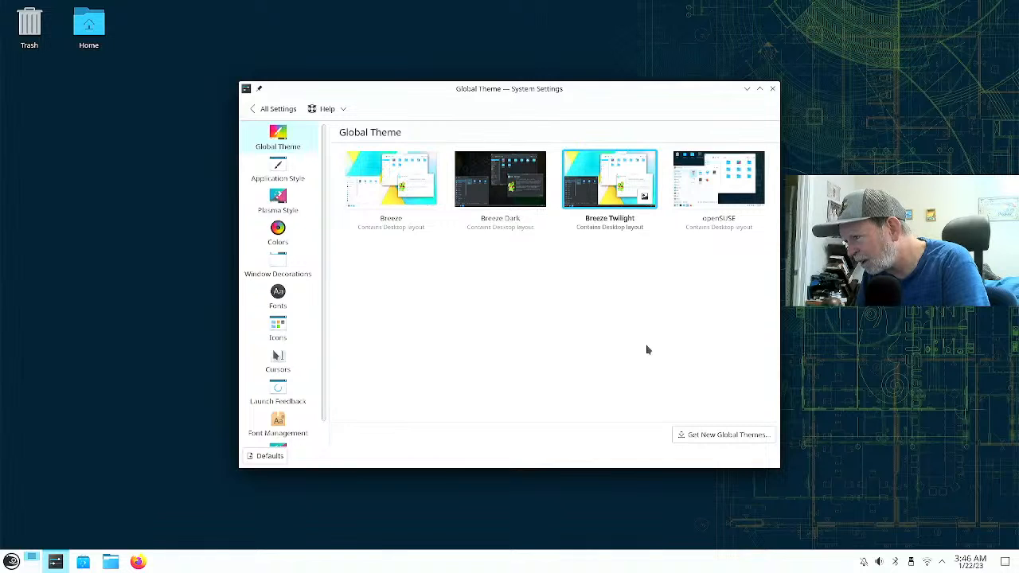
{"action": "left_click", "coordinate": [512, 174]}
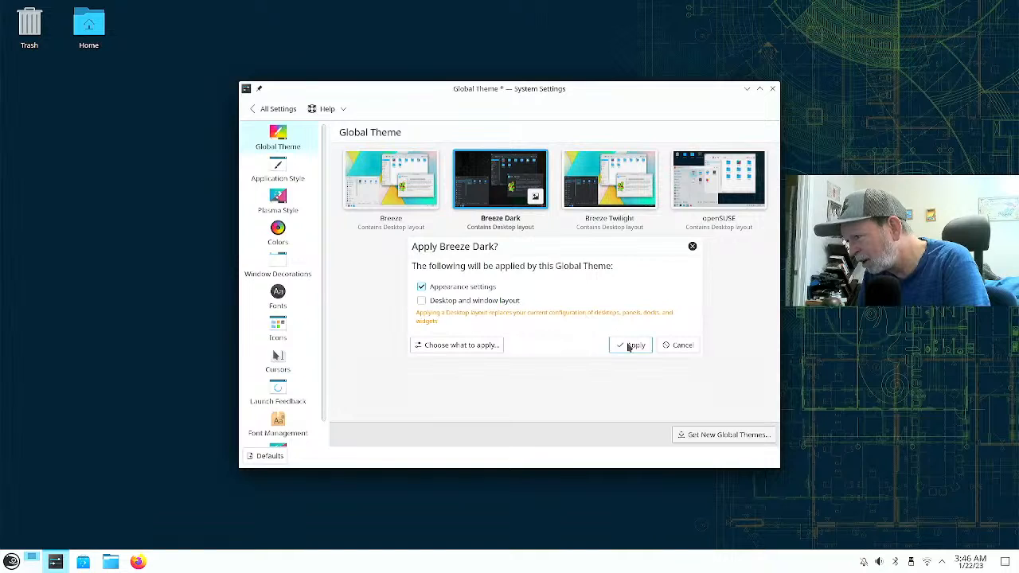
{"action": "left_click", "coordinate": [631, 346]}
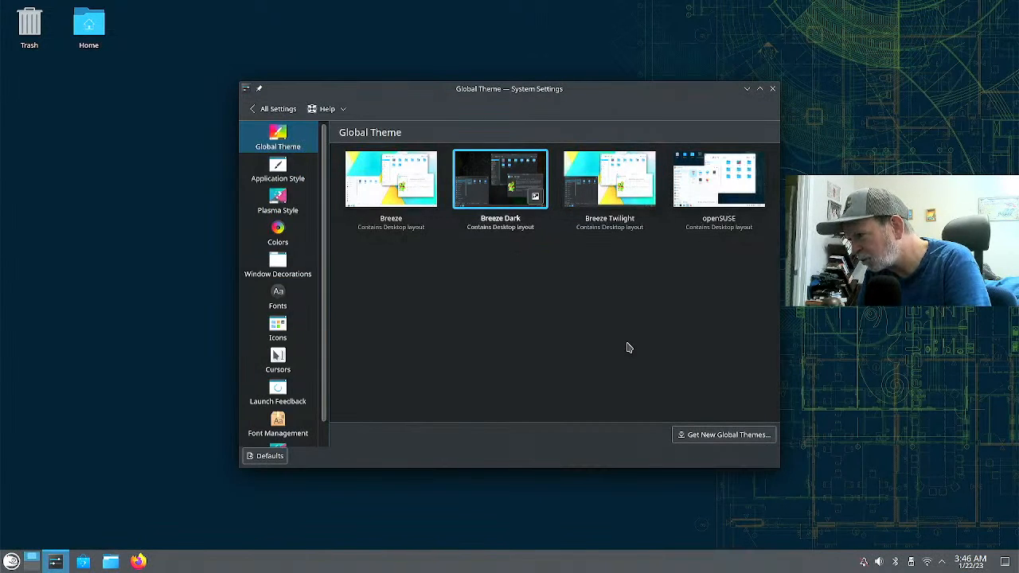
- Download and install the Nostrum - Future Retro global theme from the online theme collection
{"action": "left_click", "coordinate": [718, 436]}
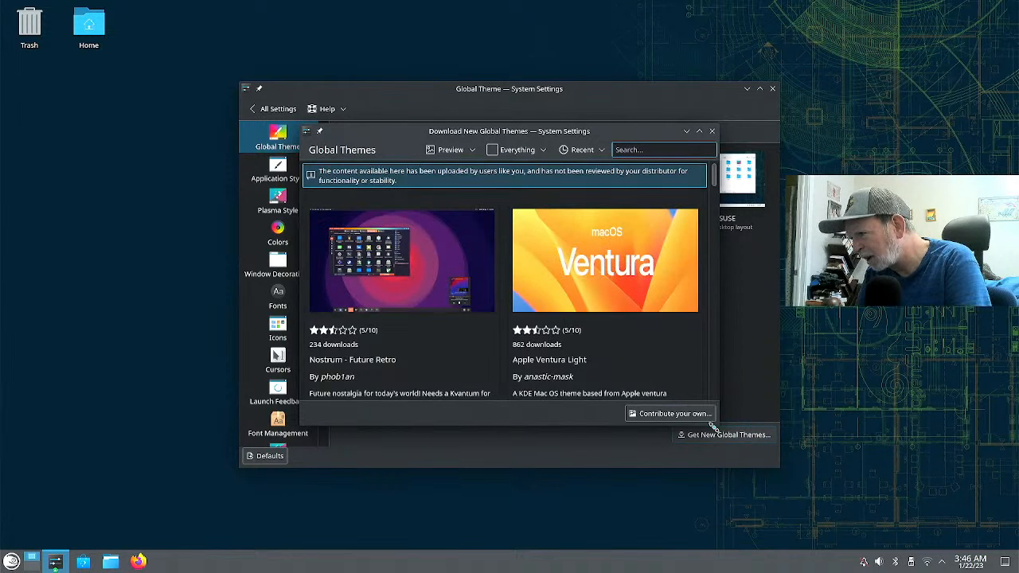
{"action": "mouse_move", "coordinate": [693, 376]}
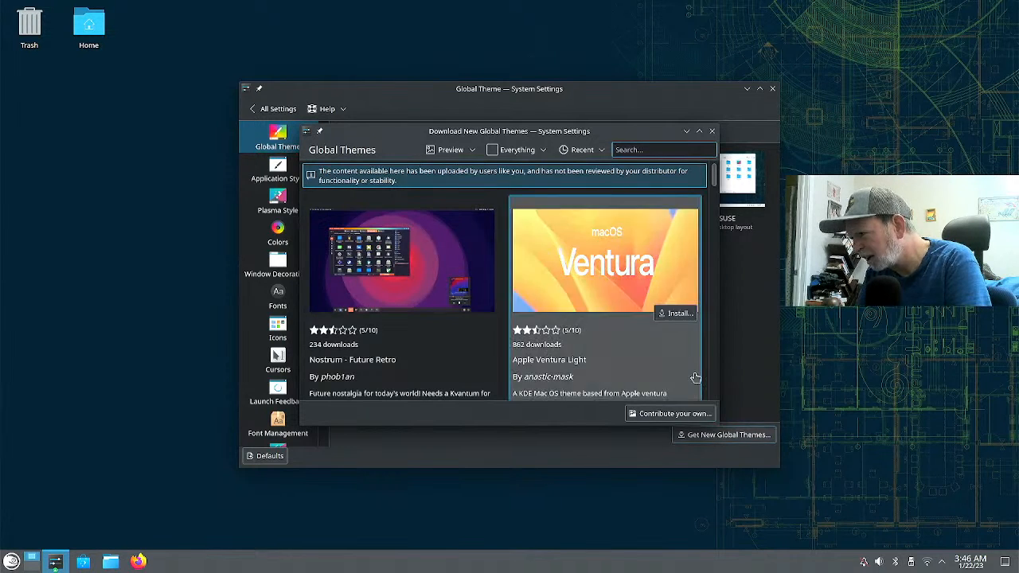
{"action": "left_click", "coordinate": [671, 317]}
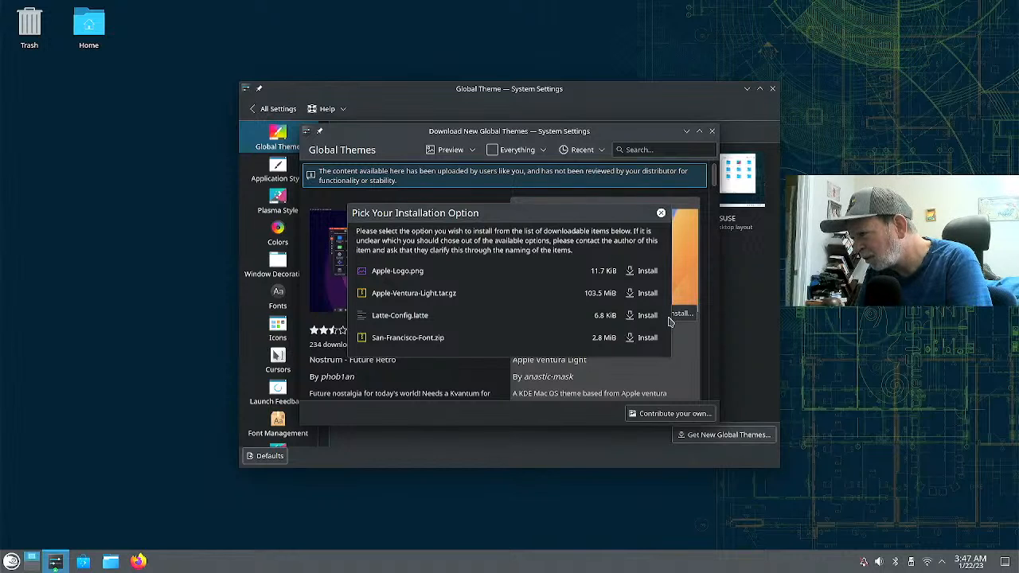
{"action": "left_click", "coordinate": [660, 213]}
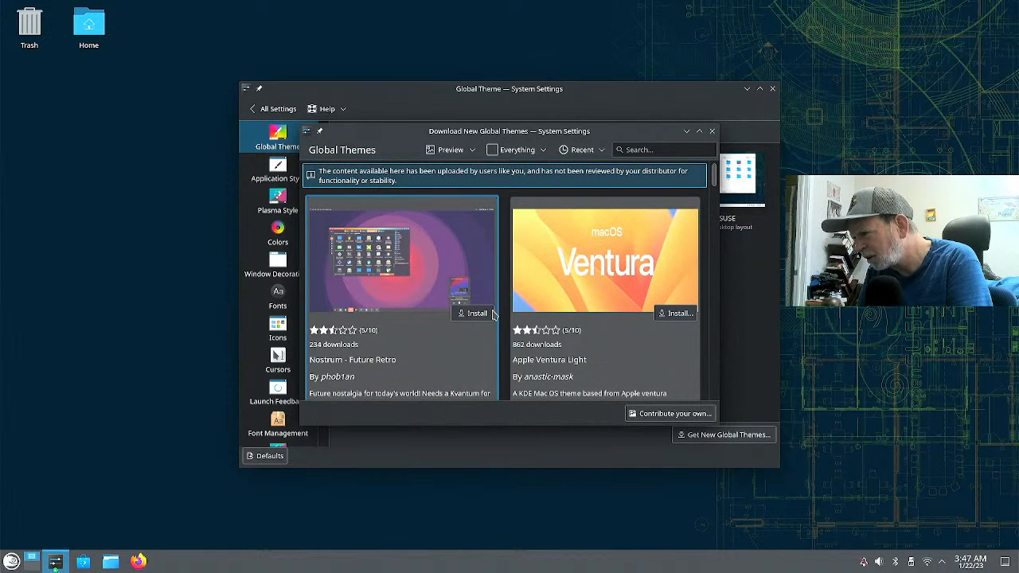
{"action": "left_click", "coordinate": [476, 314]}
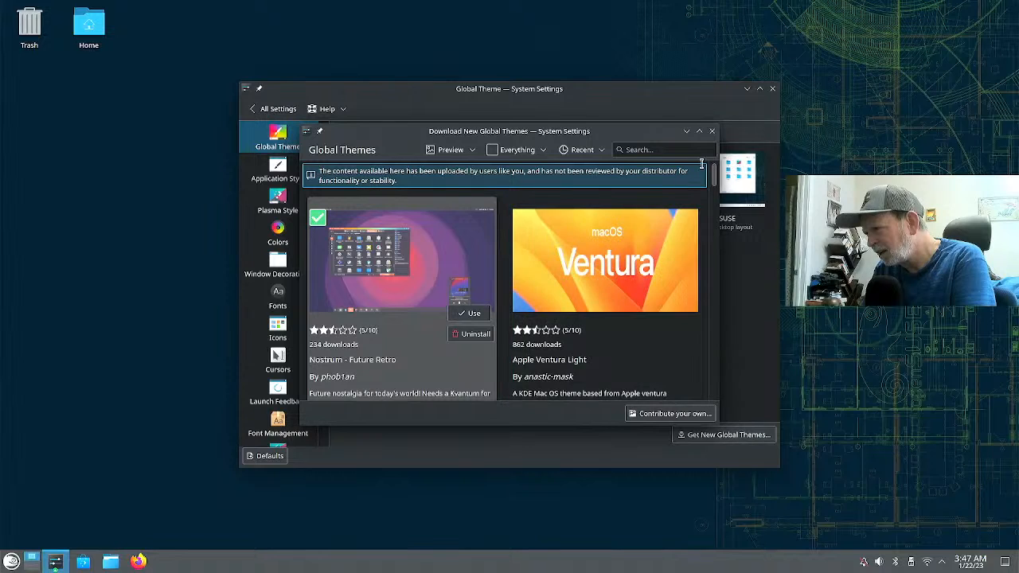
{"action": "left_click", "coordinate": [713, 131]}
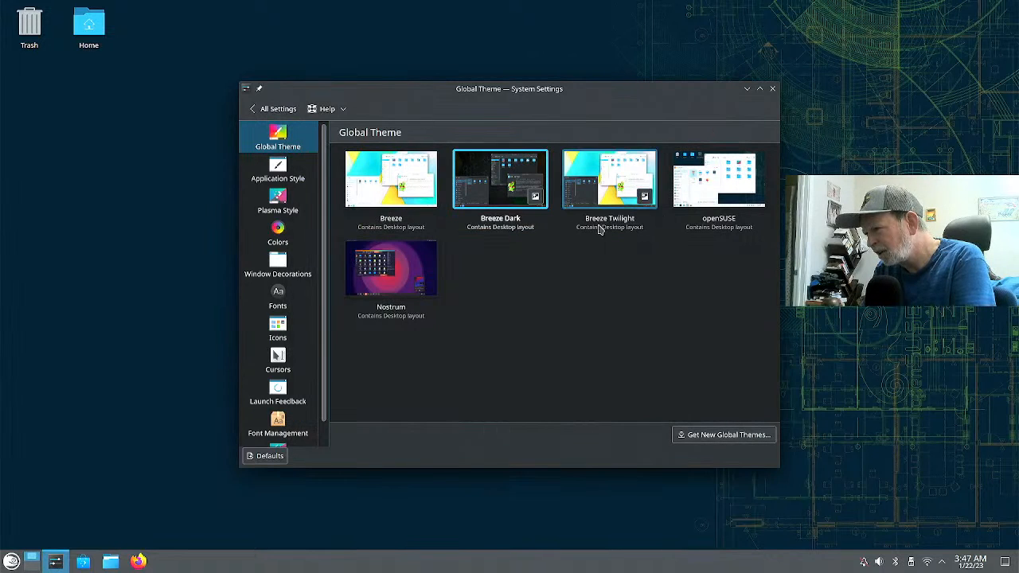
- Apply the appearance settings of the Nostrum global theme and close System Settings
{"action": "left_click", "coordinate": [425, 271]}
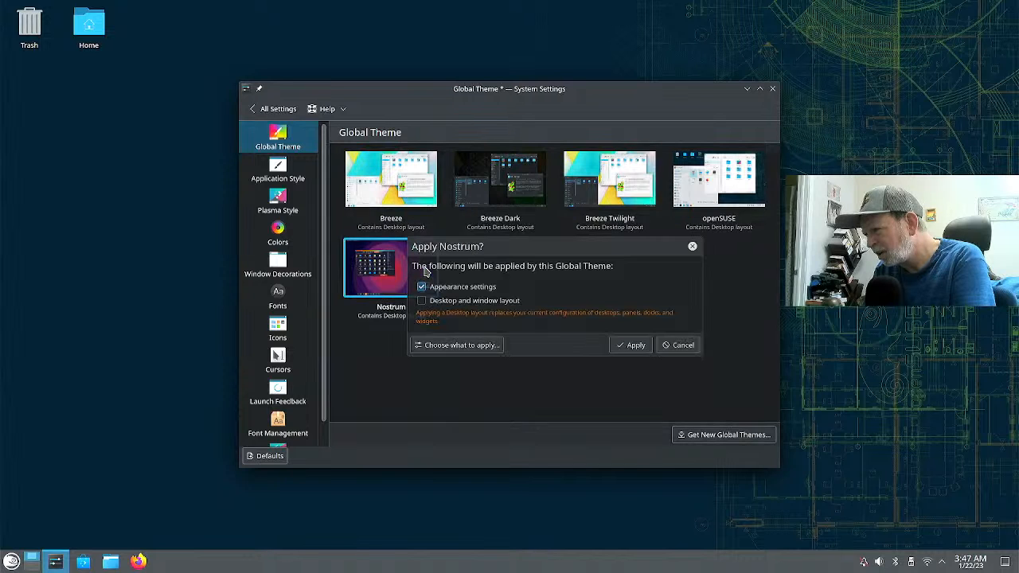
{"action": "left_click", "coordinate": [630, 345]}
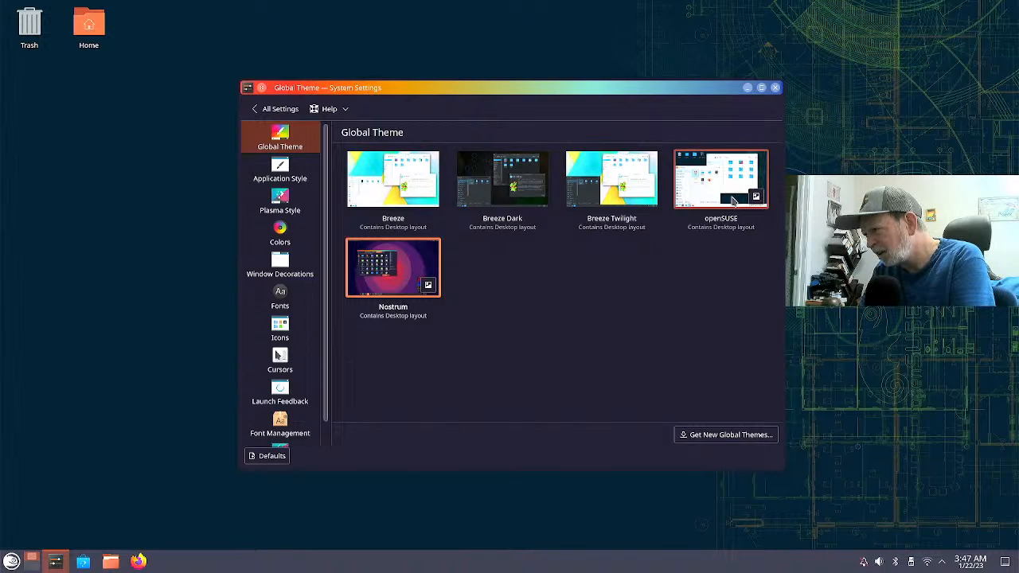
{"action": "left_click", "coordinate": [775, 88]}
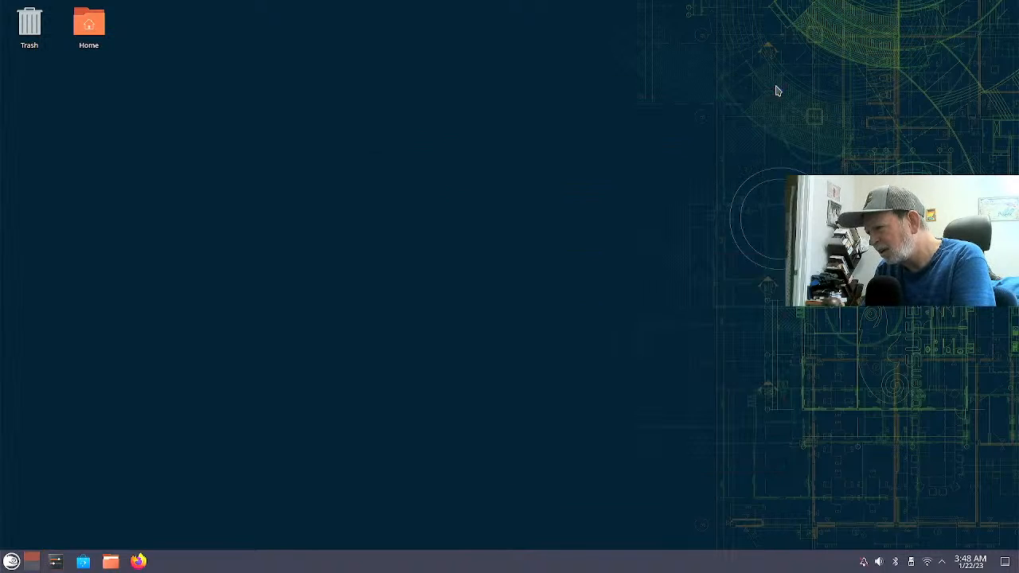
- Search the downloadable desktop wallpapers for "darth vader" and install the first Darth Vader Low poly Artwork wallpaper
{"action": "right_click", "coordinate": [592, 170]}
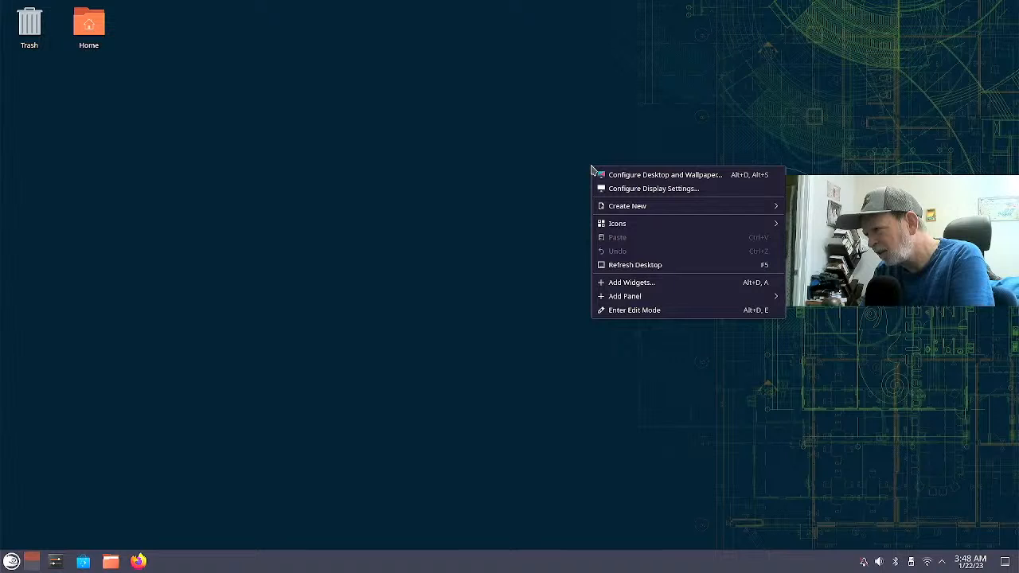
{"action": "left_click", "coordinate": [634, 176]}
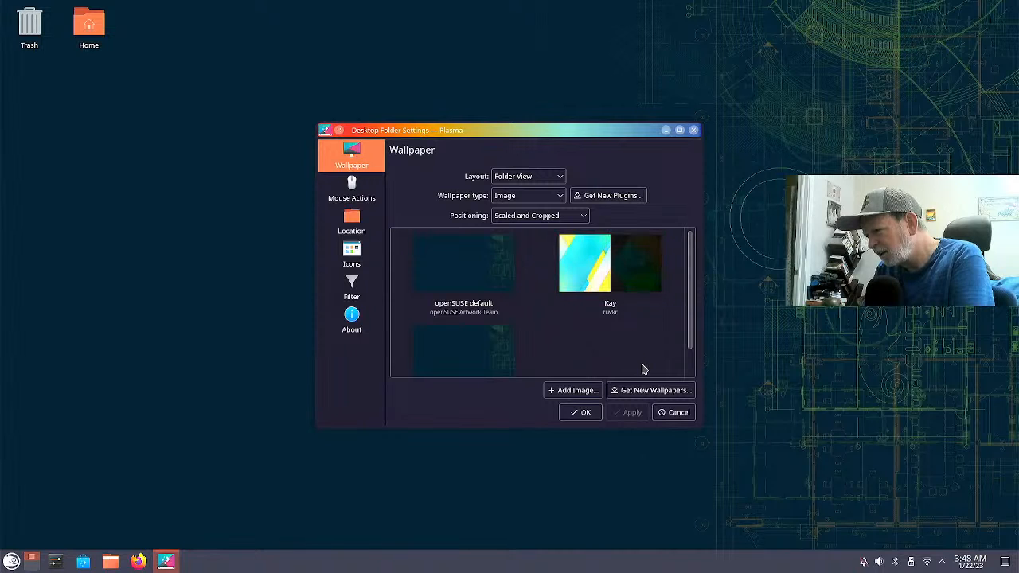
{"action": "left_click", "coordinate": [654, 391]}
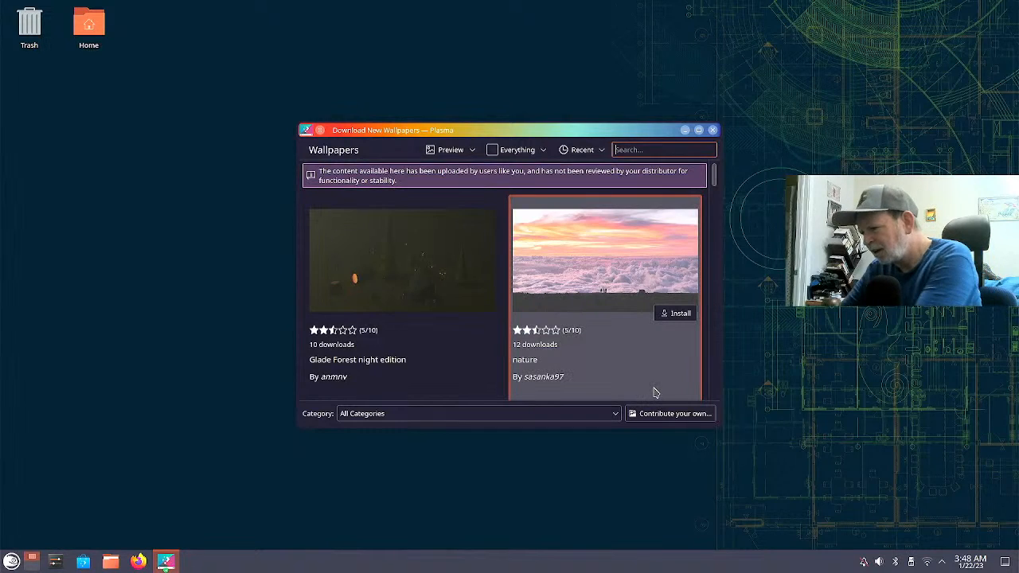
{"action": "type", "text": "dar"}
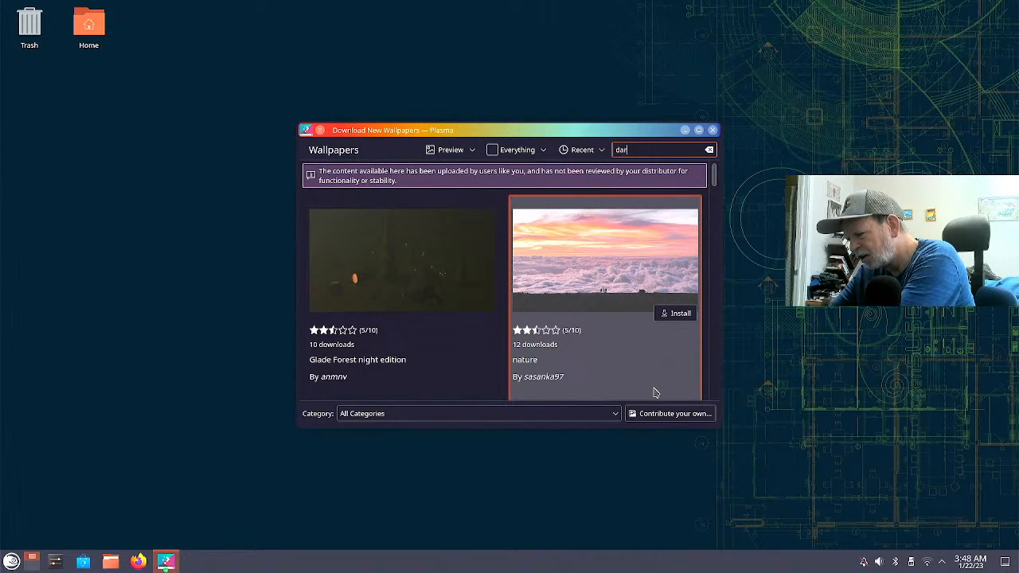
{"action": "type", "text": "th vader"}
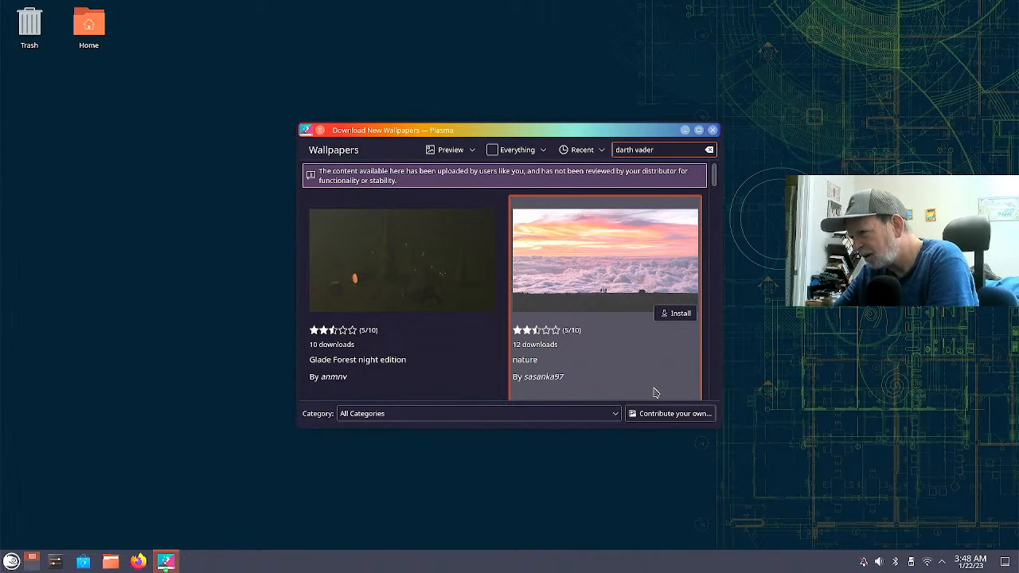
{"action": "key", "text": "Return"}
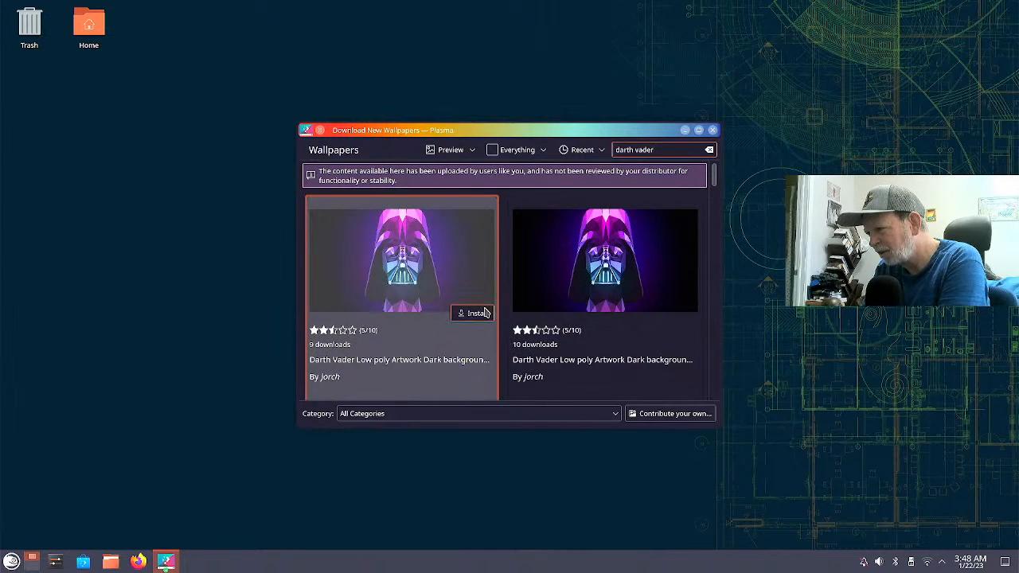
{"action": "left_click", "coordinate": [478, 313]}
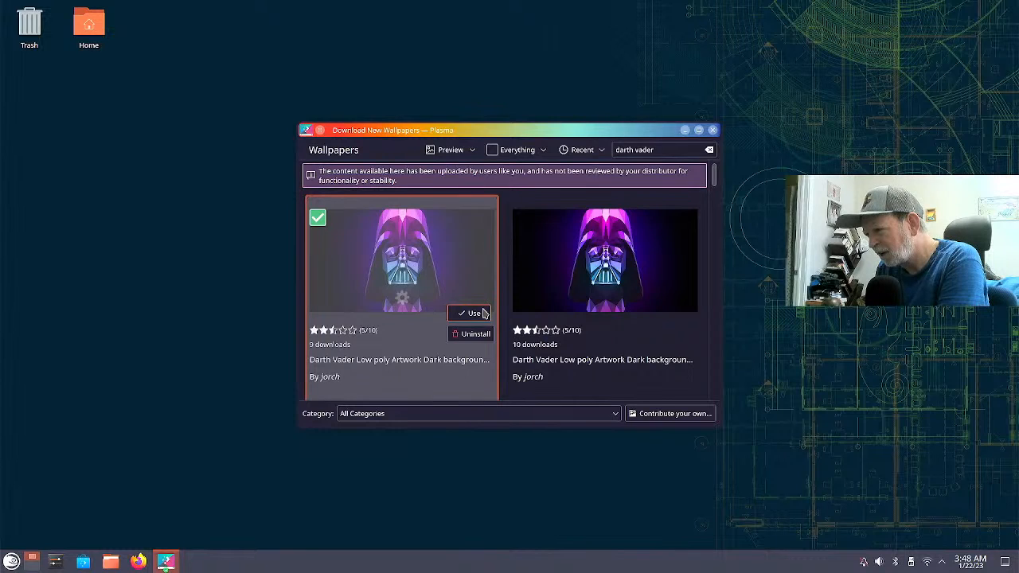
- Close the wallpaper downloads, check the available wallpapers for the Darth Vader image, and close the desktop settings
{"action": "mouse_move", "coordinate": [516, 359]}
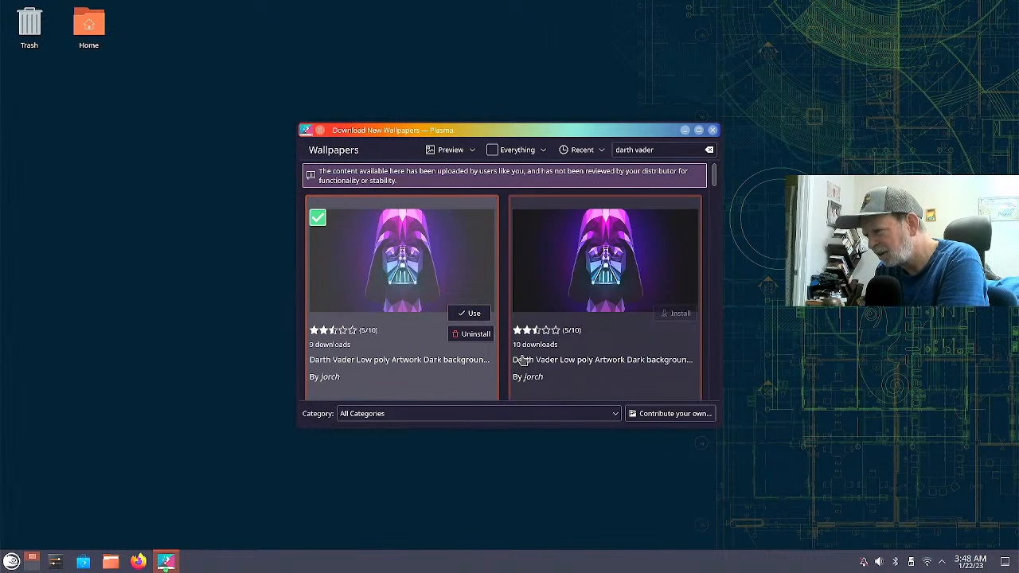
{"action": "left_click", "coordinate": [712, 130]}
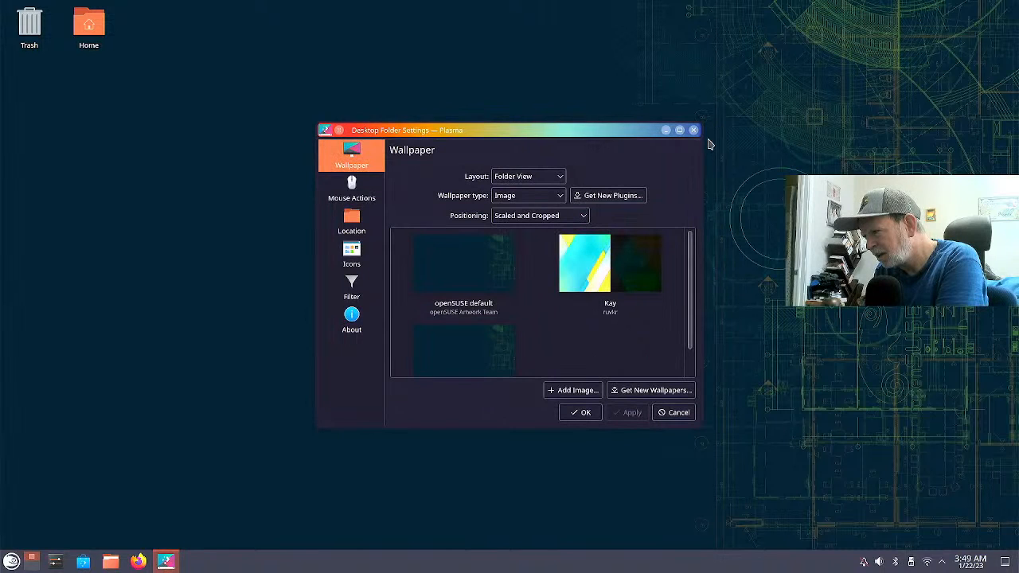
{"action": "left_click_drag", "start_coordinate": [691, 246], "coordinate": [700, 272]}
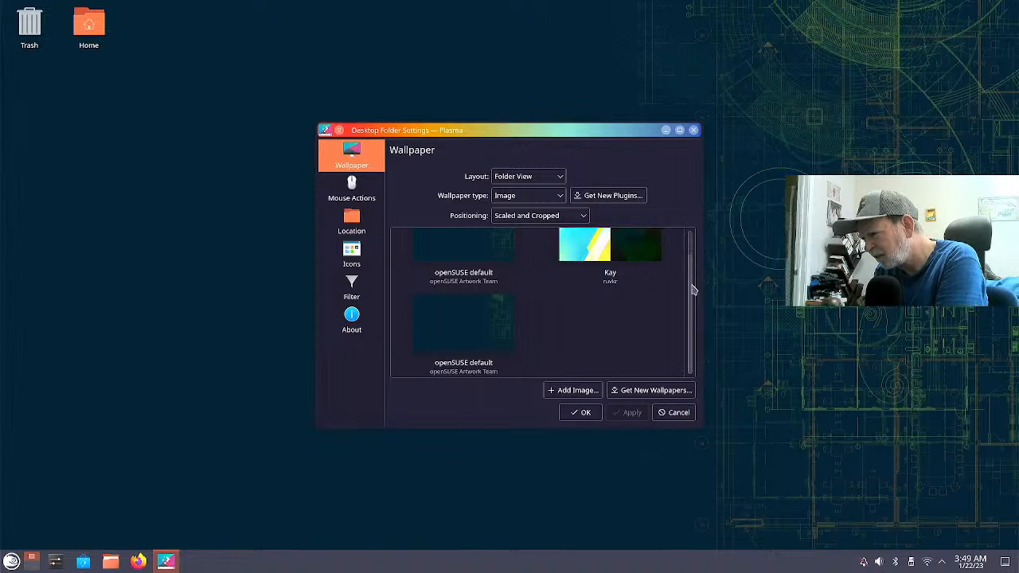
{"action": "left_click_drag", "start_coordinate": [691, 277], "coordinate": [691, 236]}
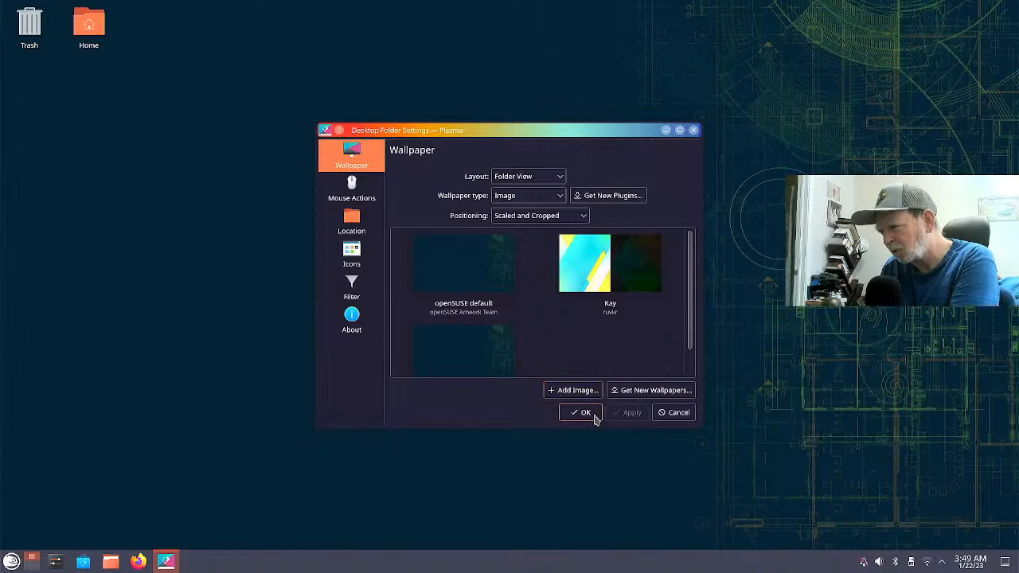
{"action": "left_click", "coordinate": [593, 417]}
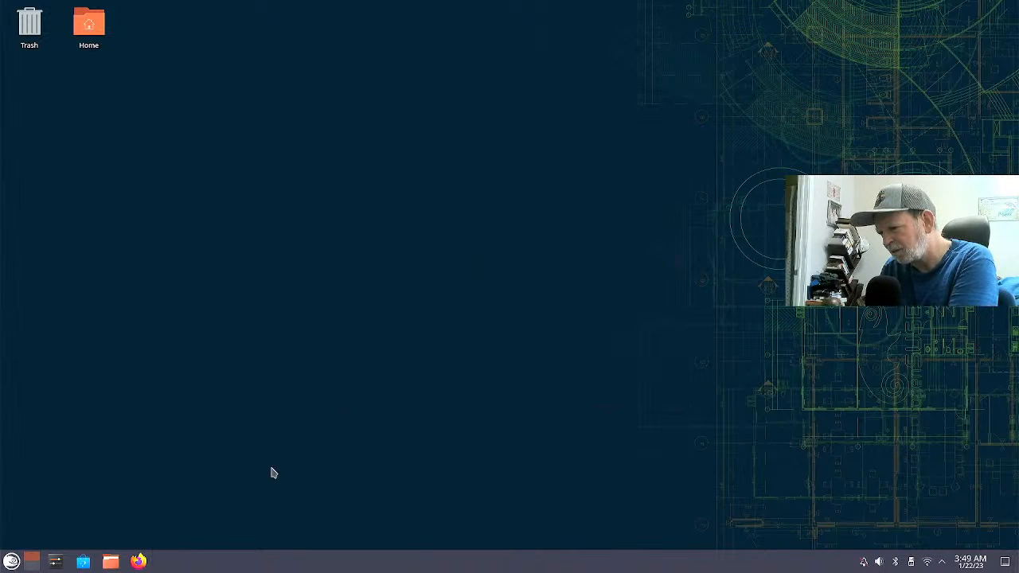
- Restart the computer and log back in to the Plasma (X11) session with the account password
{"action": "left_click", "coordinate": [11, 561]}
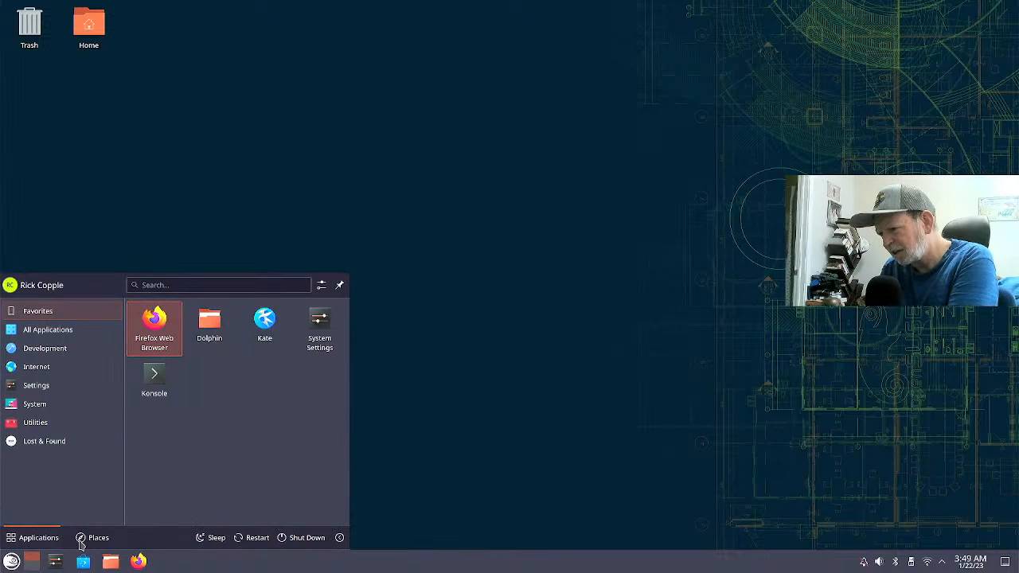
{"action": "left_click", "coordinate": [249, 539]}
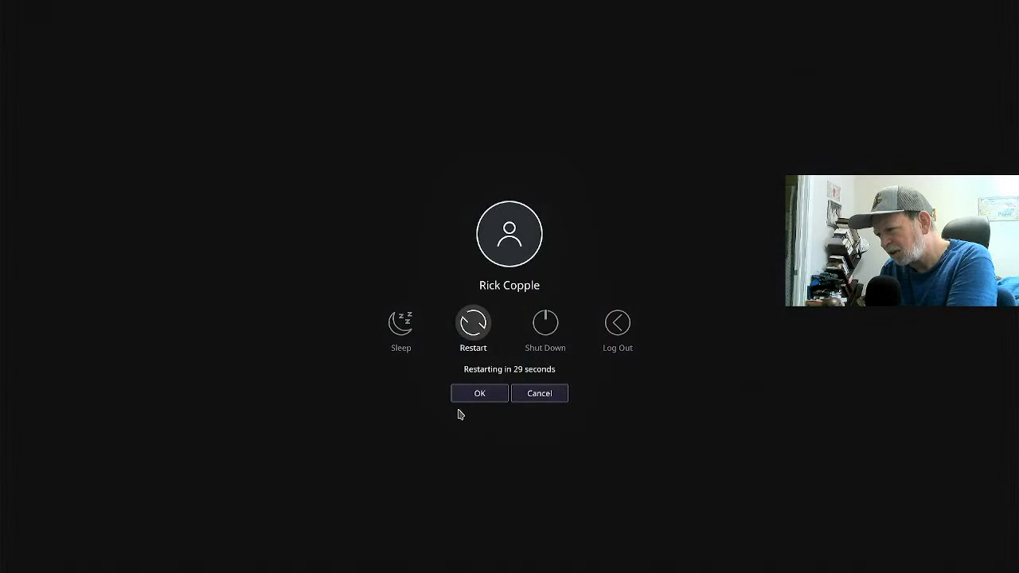
{"action": "left_click", "coordinate": [470, 400]}
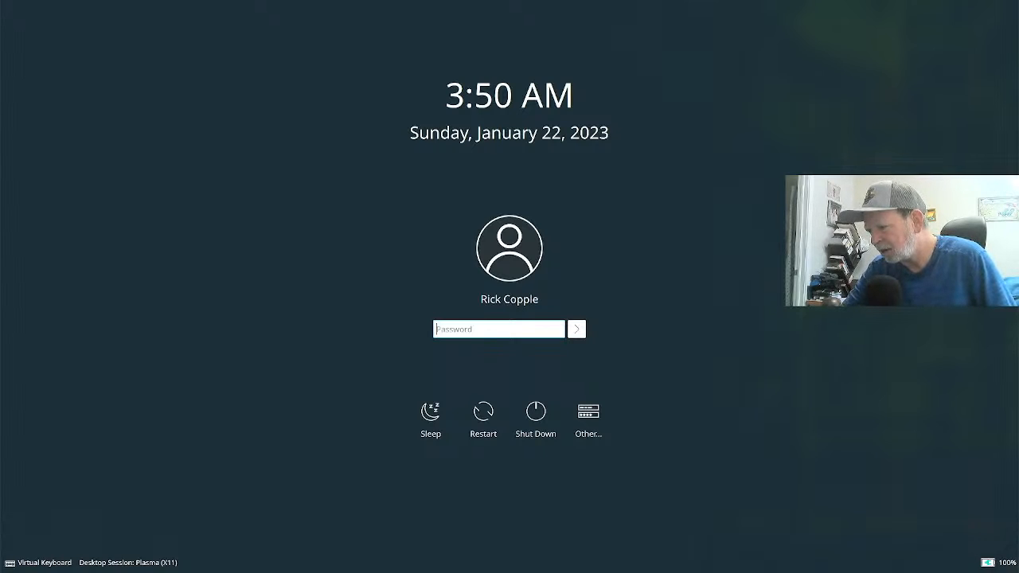
{"action": "type", "text": "•"}
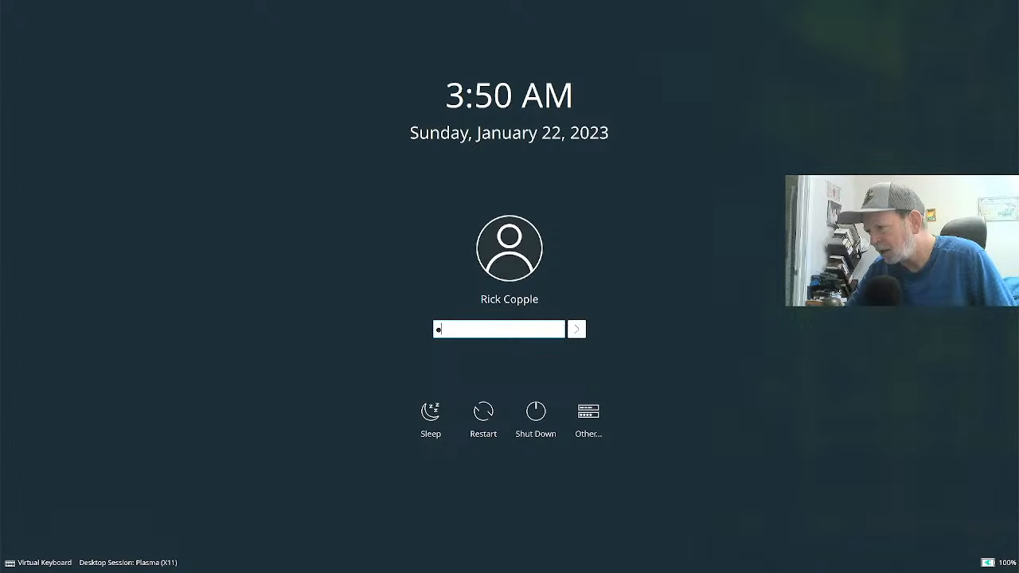
{"action": "type", "text": "•"}
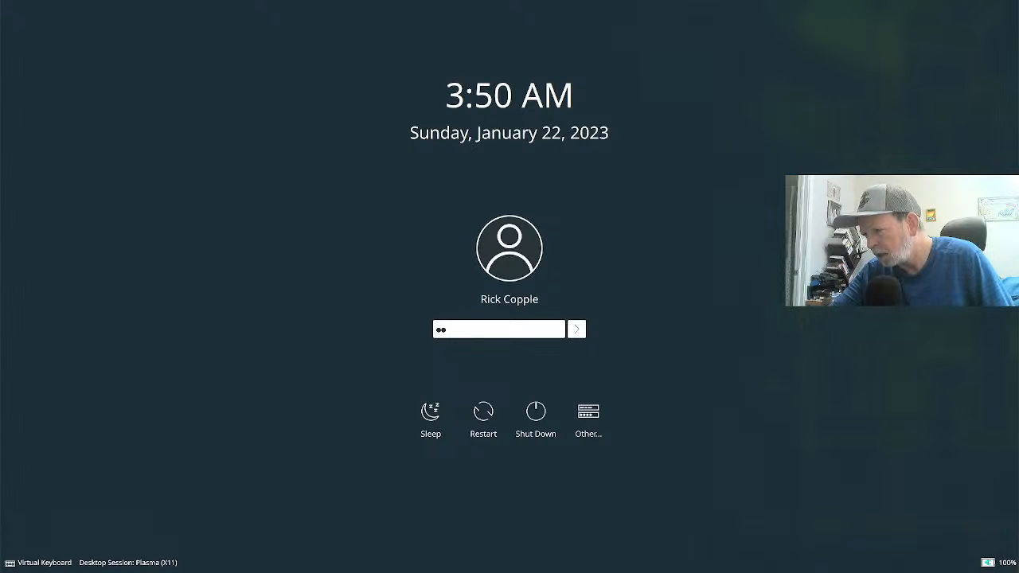
{"action": "key", "text": "Return"}
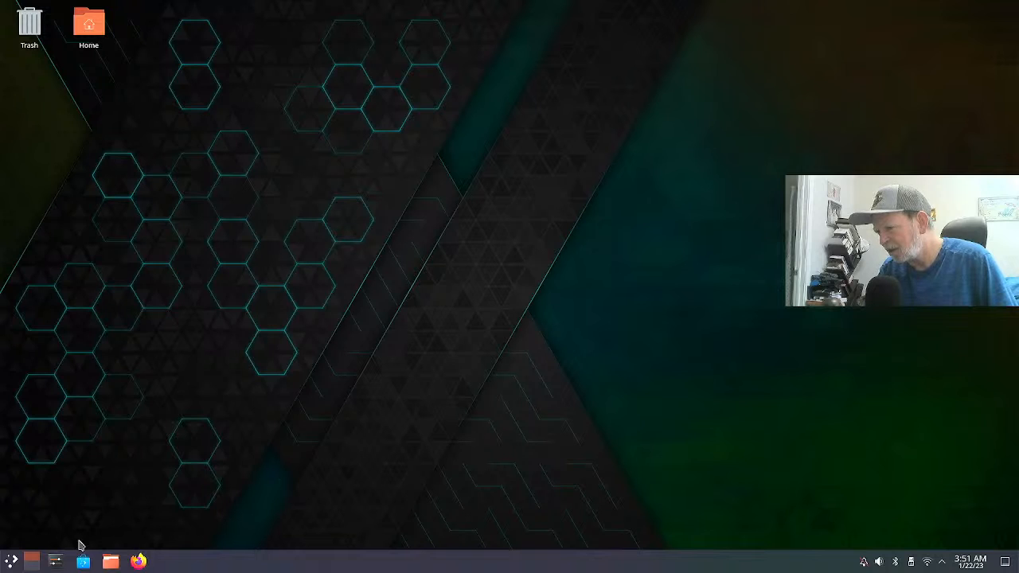
- Check the installed global themes in the System Settings appearance section, then close System Settings
{"action": "left_click", "coordinate": [59, 562]}
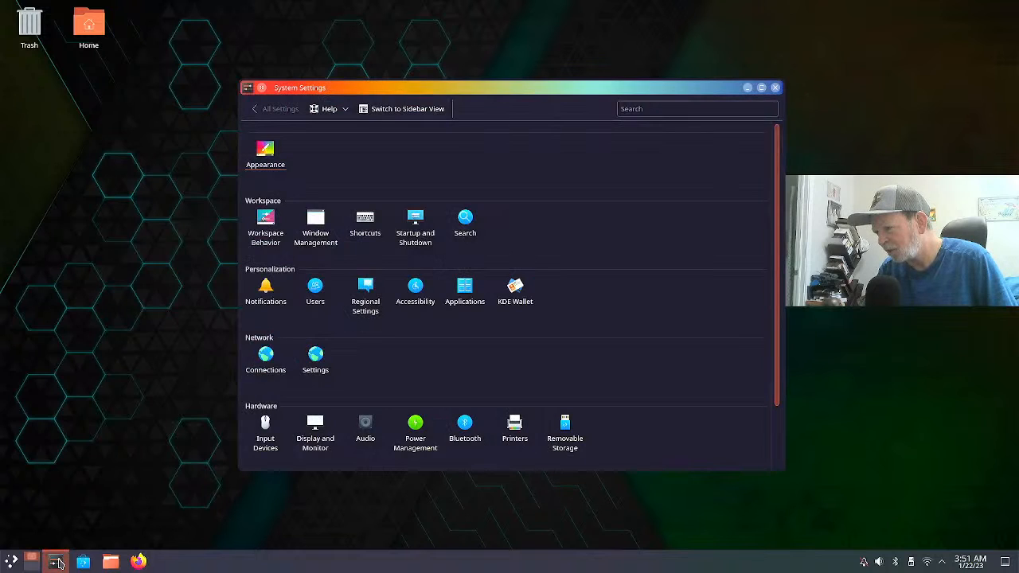
{"action": "left_click", "coordinate": [198, 460]}
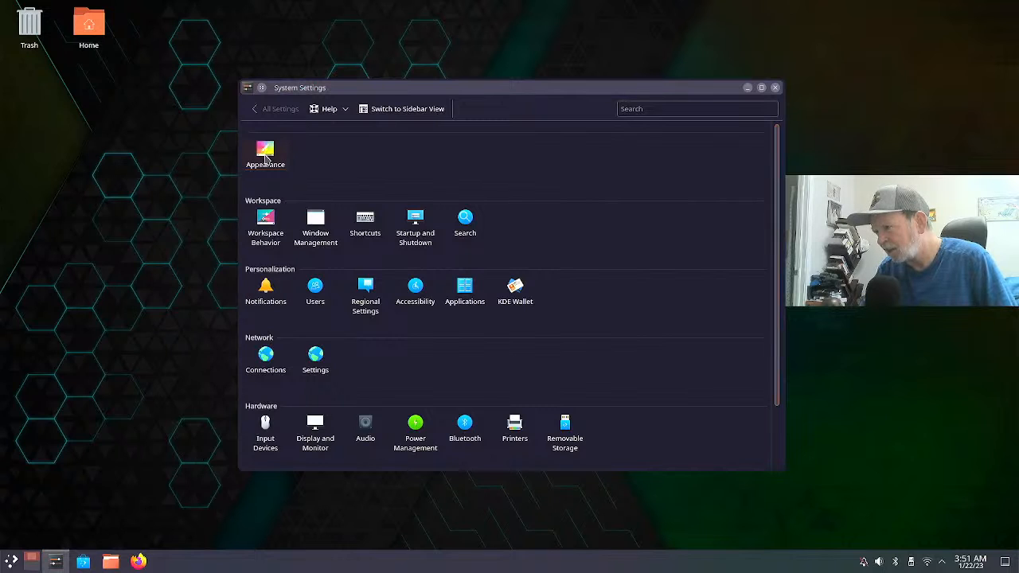
{"action": "left_click", "coordinate": [265, 157]}
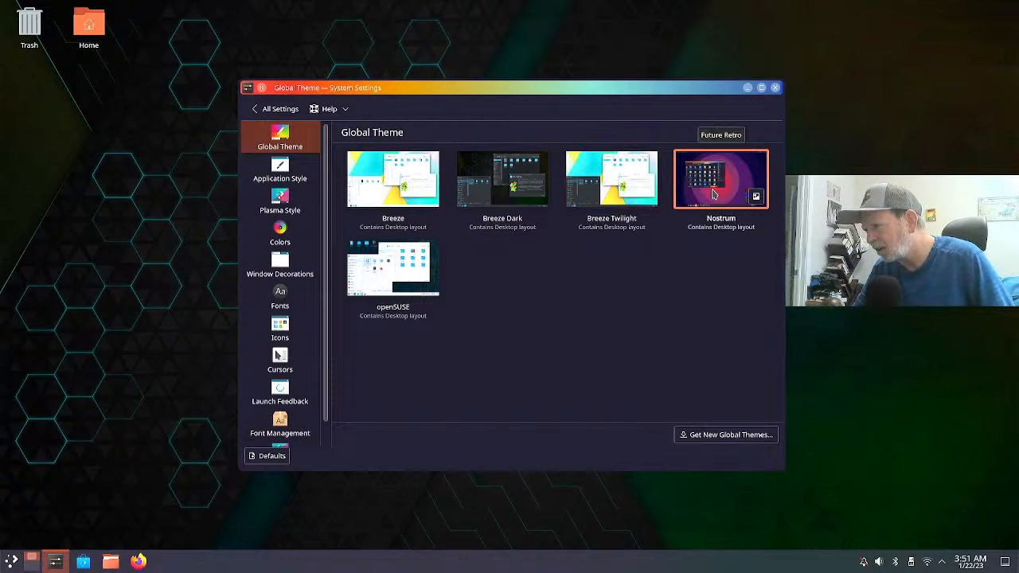
{"action": "left_click", "coordinate": [778, 88]}
- Set the downloaded darth-vader-low-poly-artwork image as the desktop wallpaper and close the desktop settings
{"action": "right_click", "coordinate": [779, 89]}
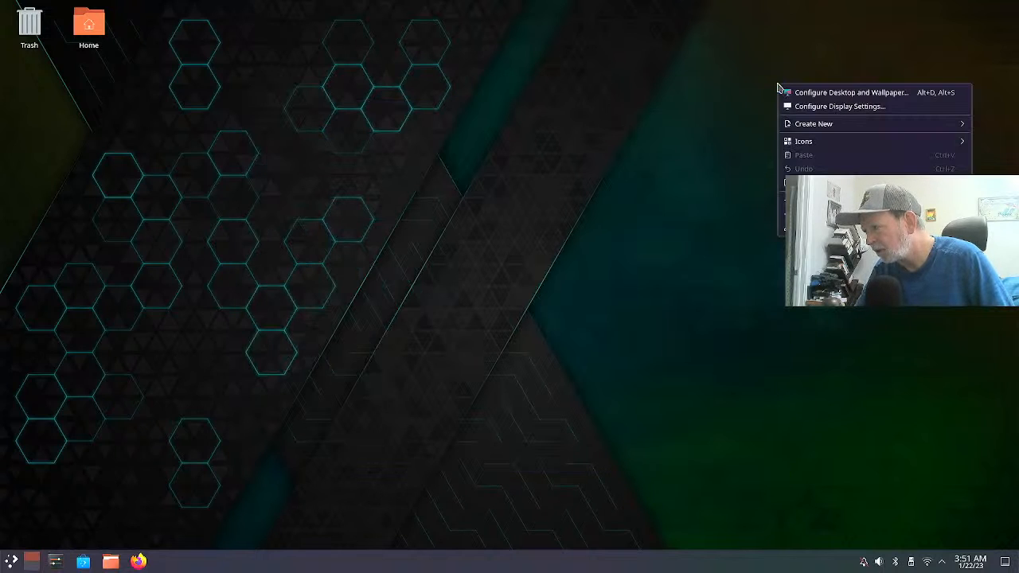
{"action": "left_click", "coordinate": [797, 96]}
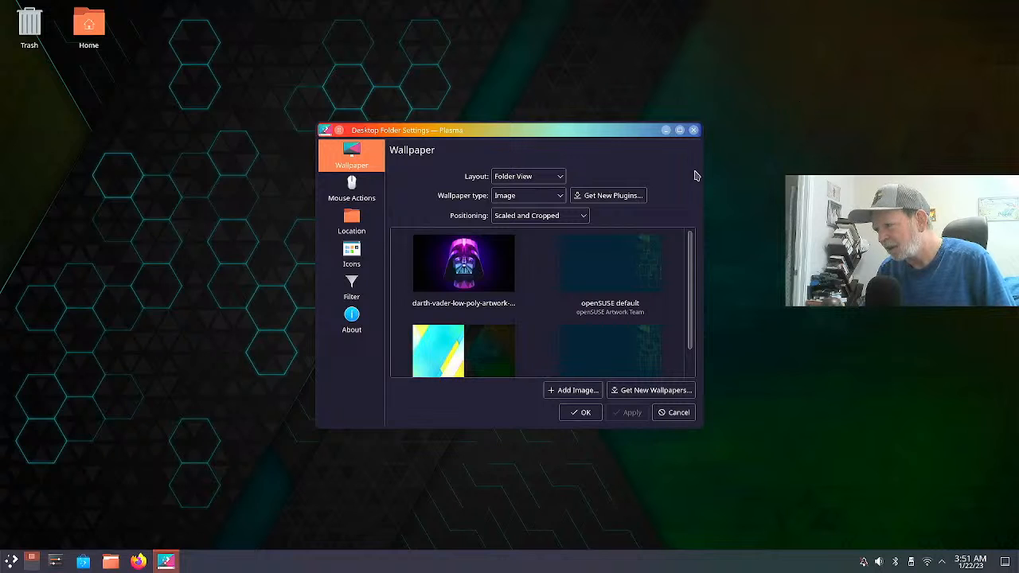
{"action": "mouse_move", "coordinate": [695, 238]}
{"action": "left_mouse_down"}
{"action": "mouse_move", "coordinate": [699, 275]}
{"action": "mouse_move", "coordinate": [691, 236]}
{"action": "left_mouse_up"}
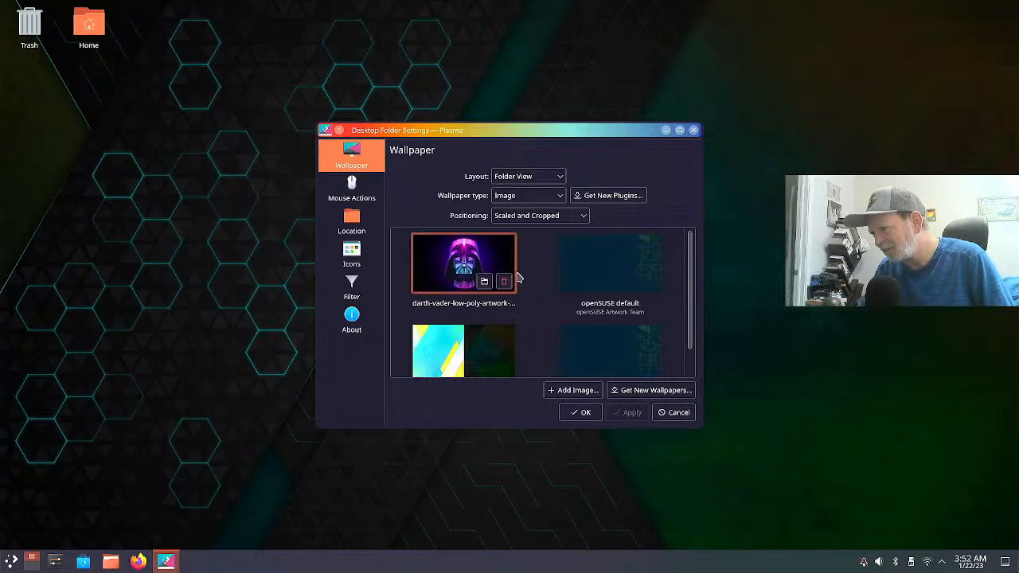
{"action": "left_click", "coordinate": [491, 263]}
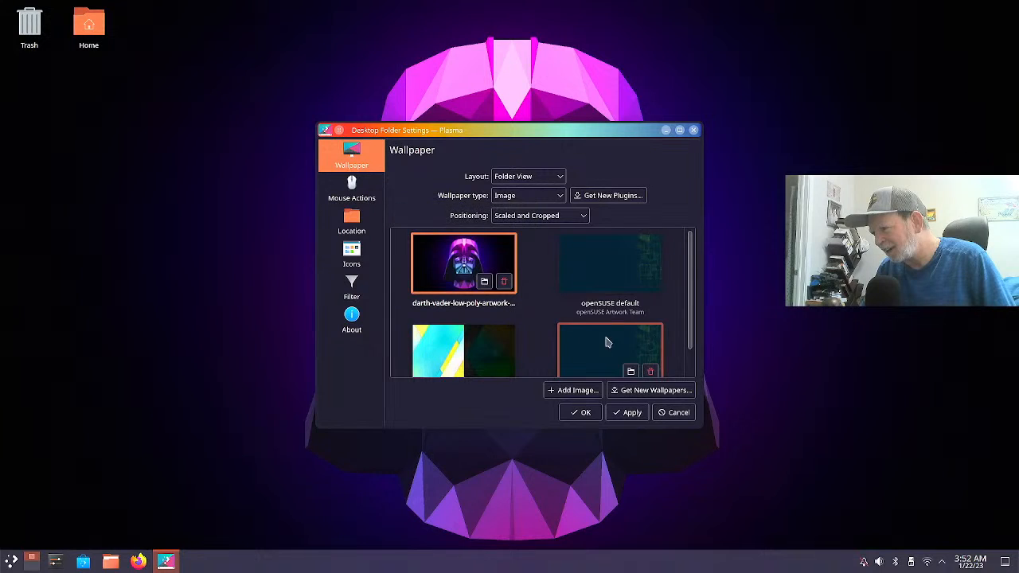
{"action": "left_click", "coordinate": [632, 413]}
{"action": "left_click", "coordinate": [577, 412]}
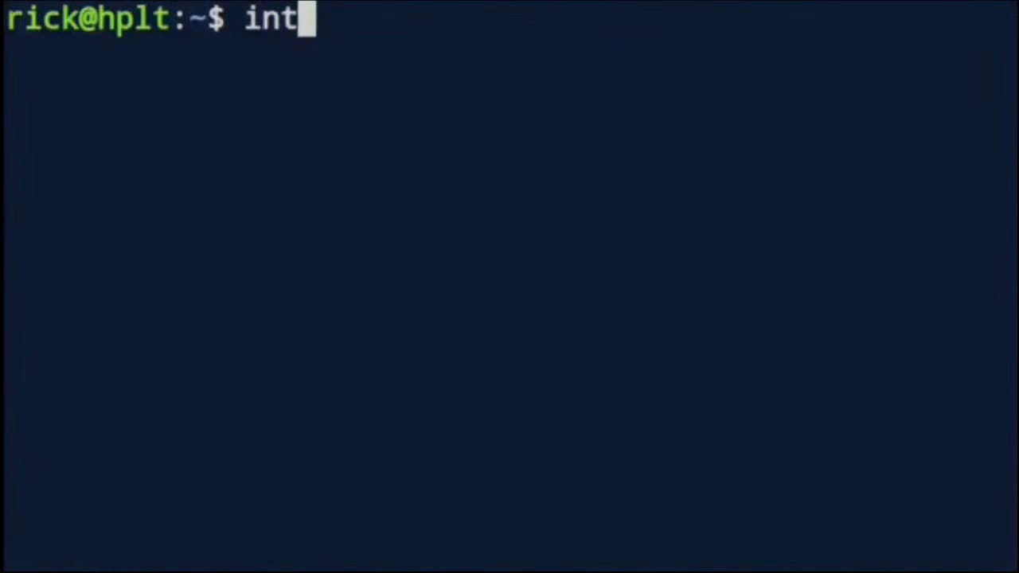
- Run the intro.sh script in the terminal
{"action": "type", "text": "ro.s"}
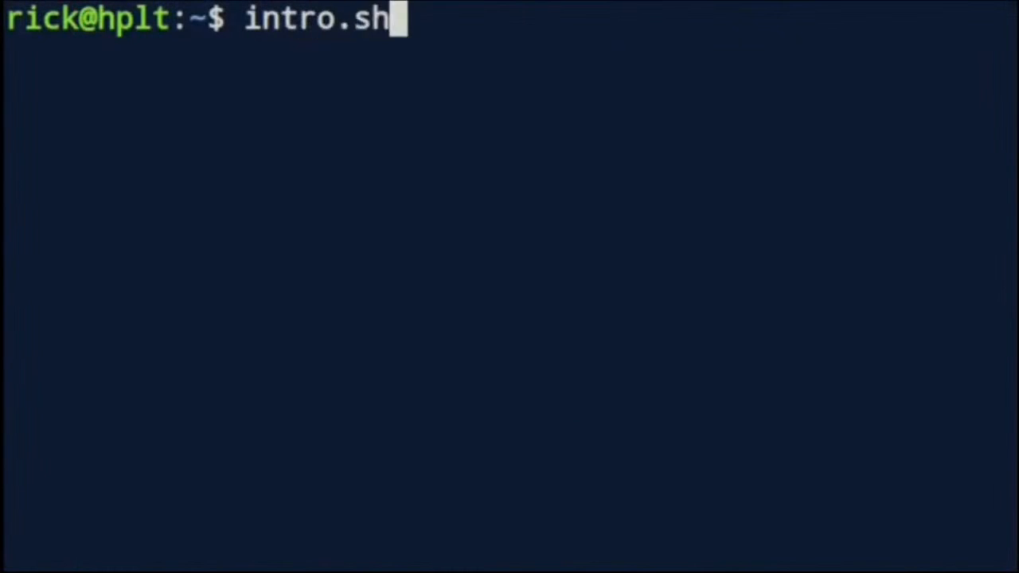
{"action": "type", "text": "h"}
{"action": "key", "text": "Return"}
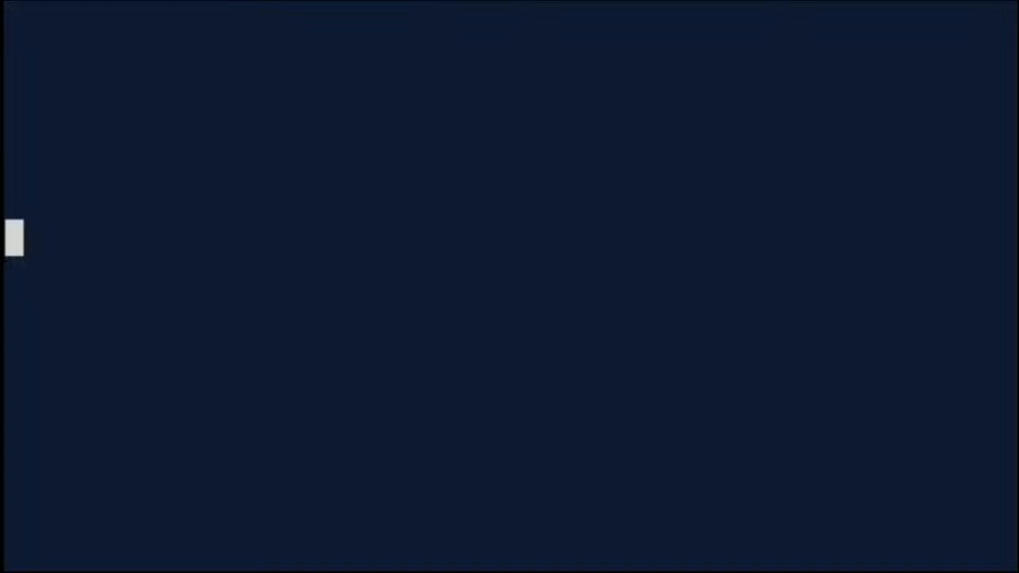